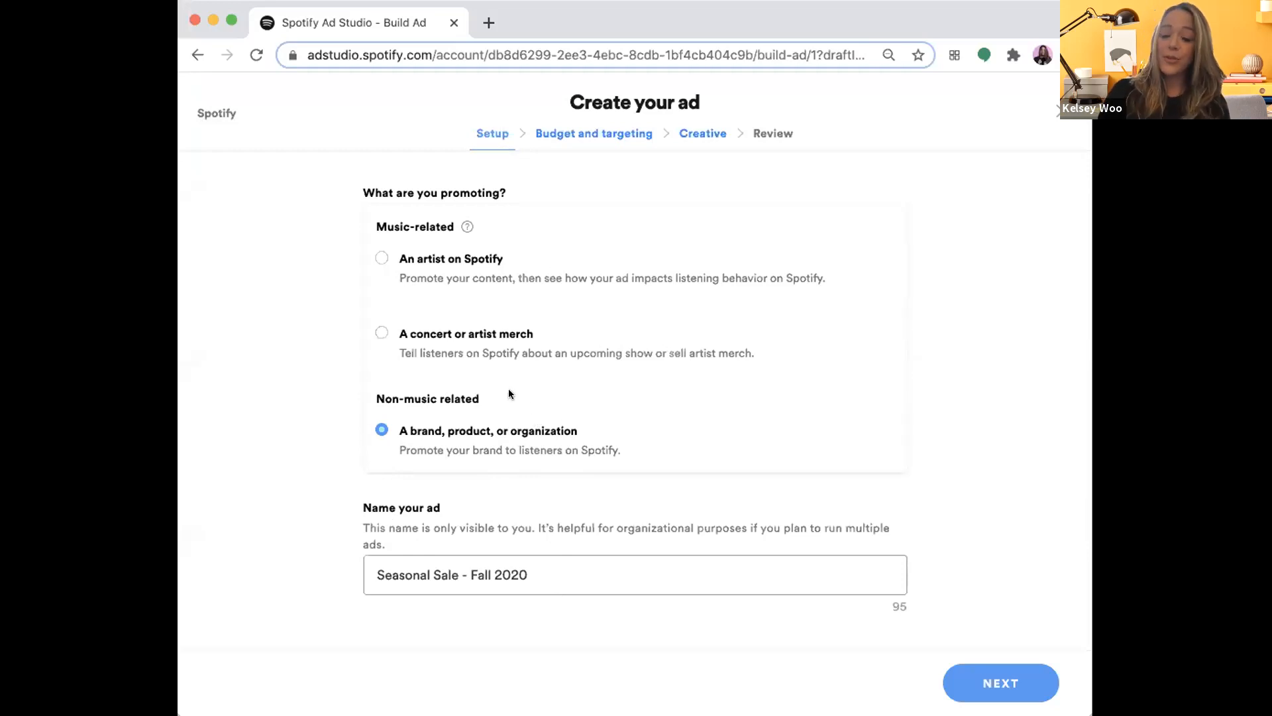
- Keep the ad name "Seasonal Sale - Fall 2020" and continue to the budget and targeting stage
triple_click(434, 563)
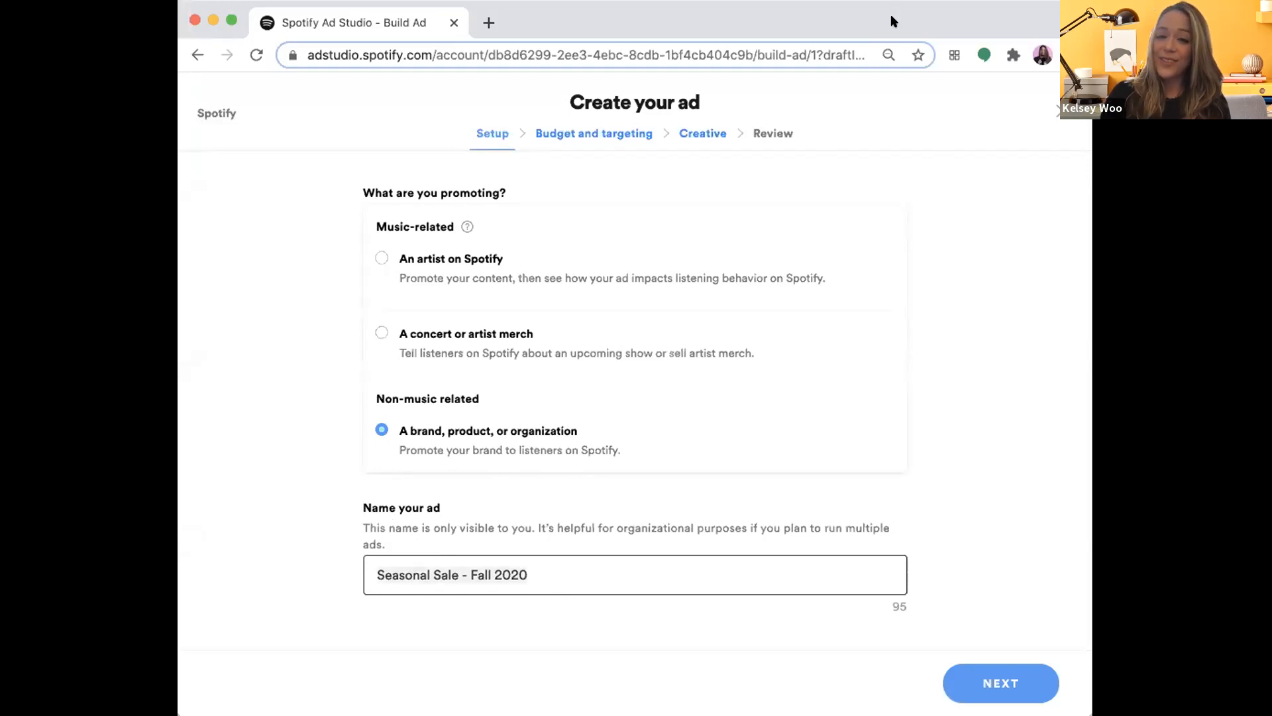
left_click(1000, 679)
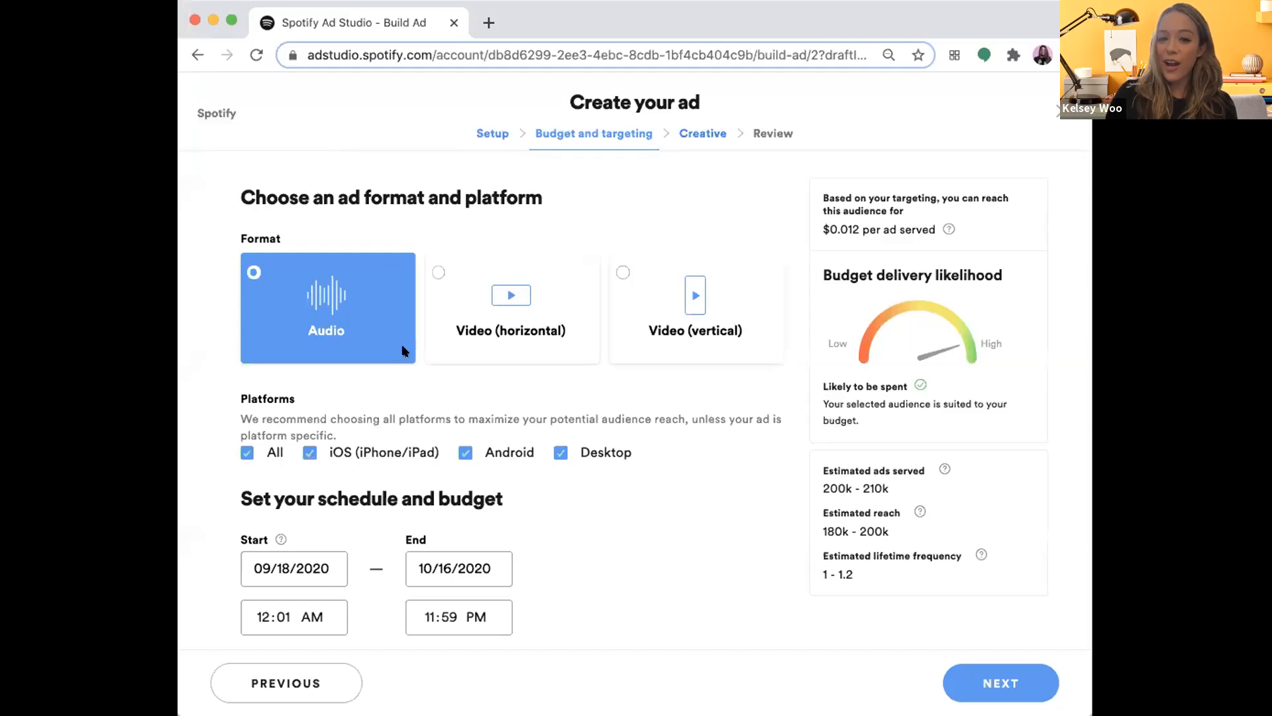
- Review the ad's platforms, schedule, budget, audience and interest targeting, and continue to the creative stage
scroll(460, 536, "down", 4)
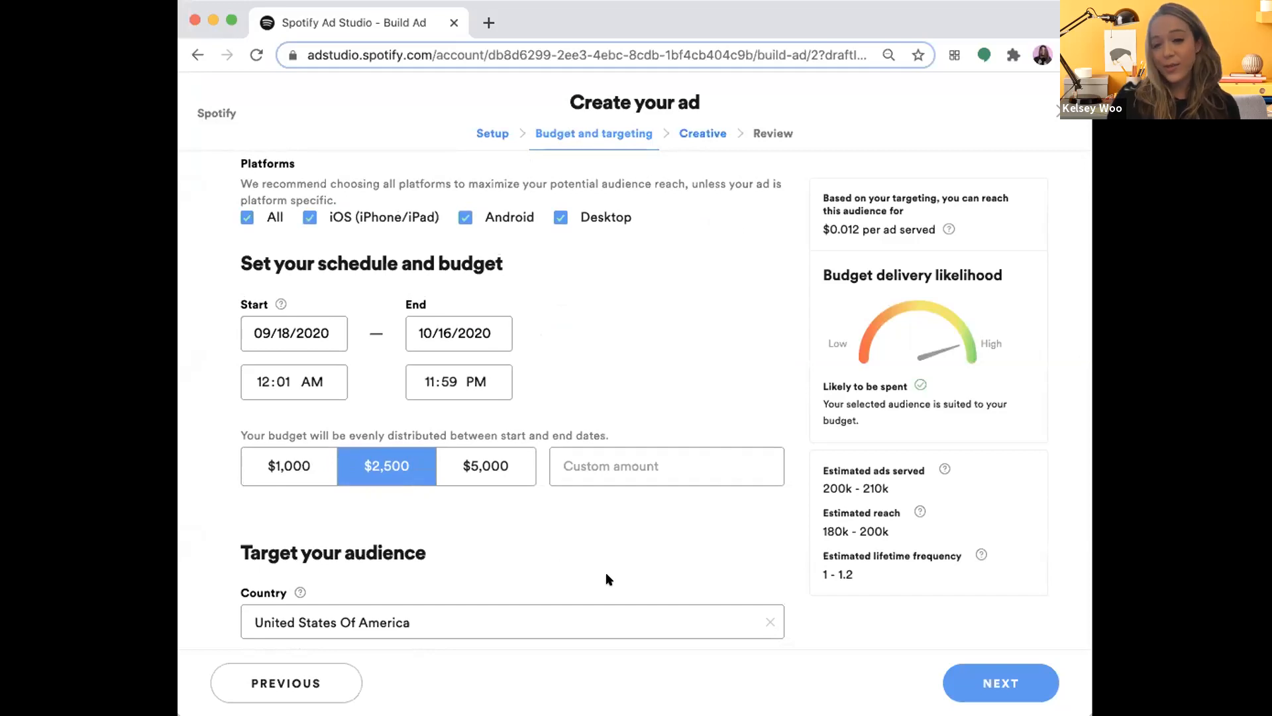
scroll(608, 578, "down", 5)
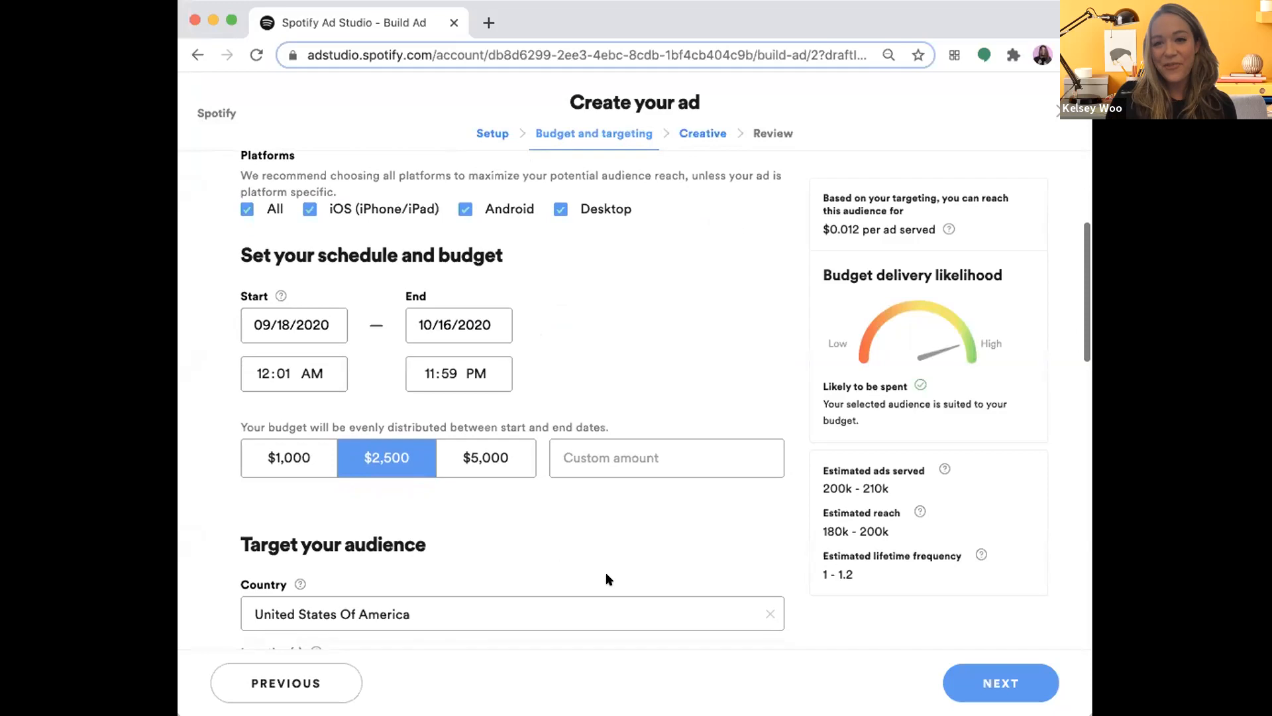
scroll(605, 578, "down", 6)
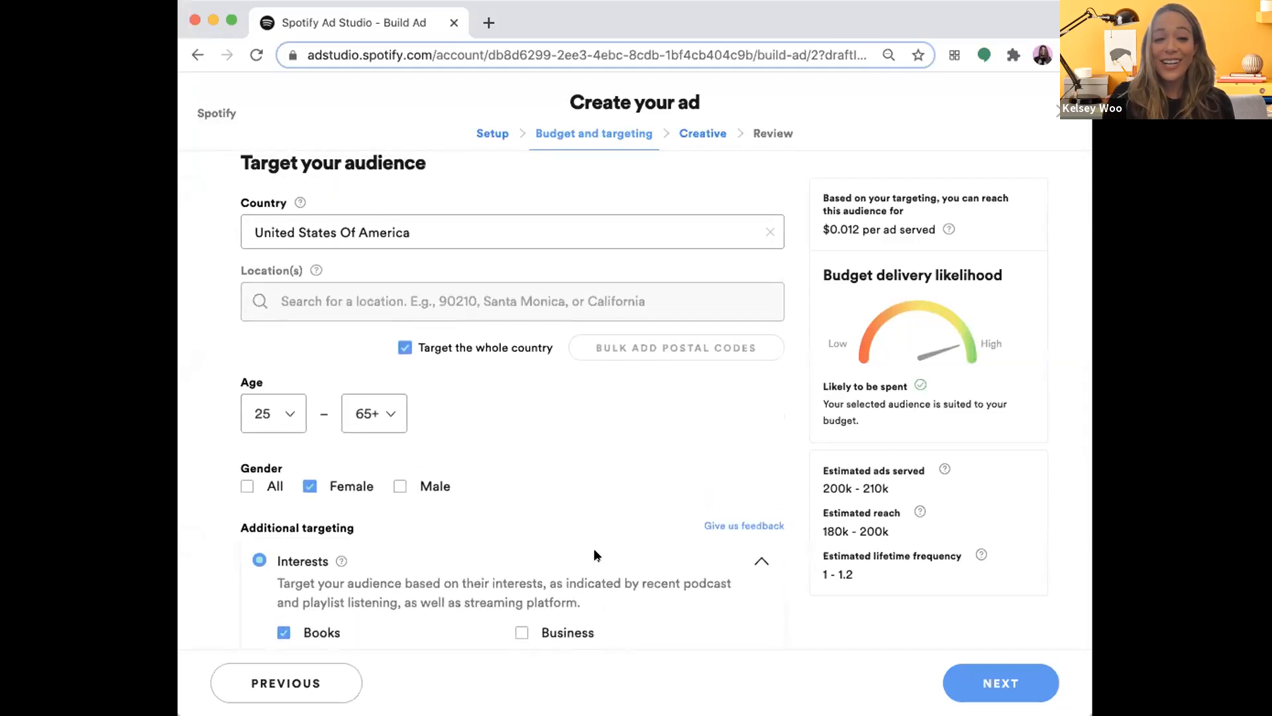
scroll(594, 554, "up", 1)
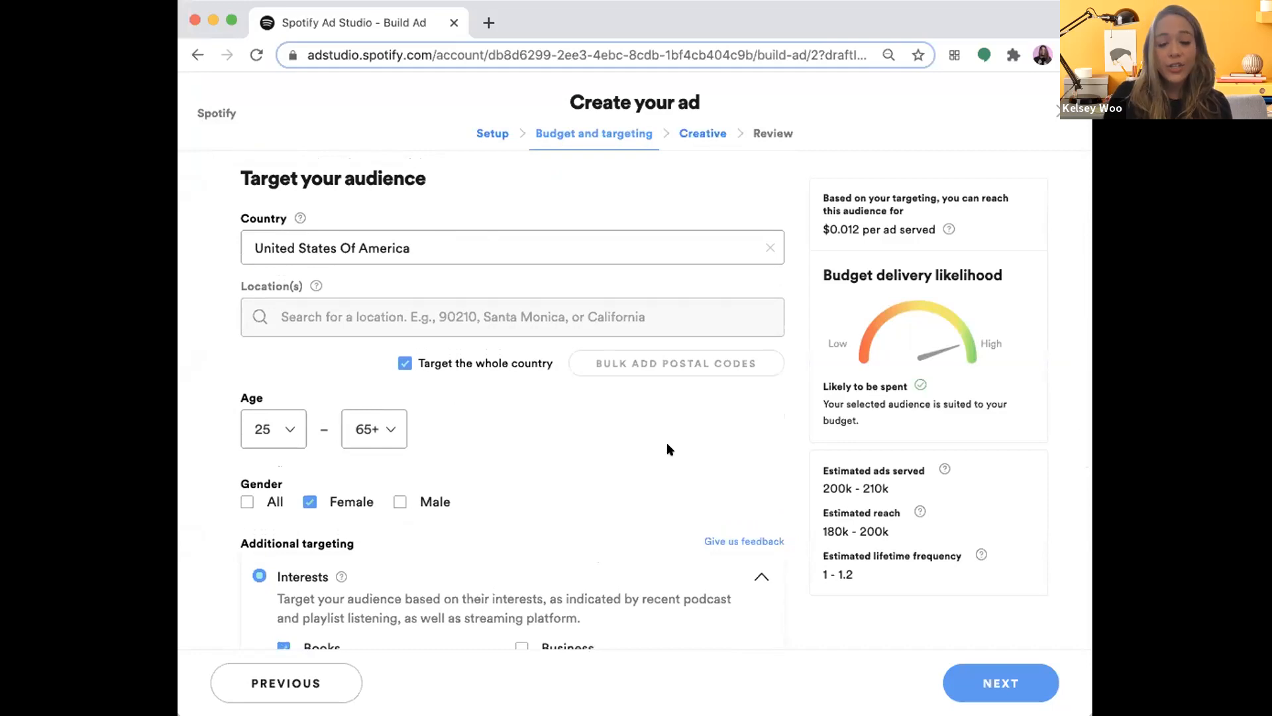
scroll(478, 505, "down", 6)
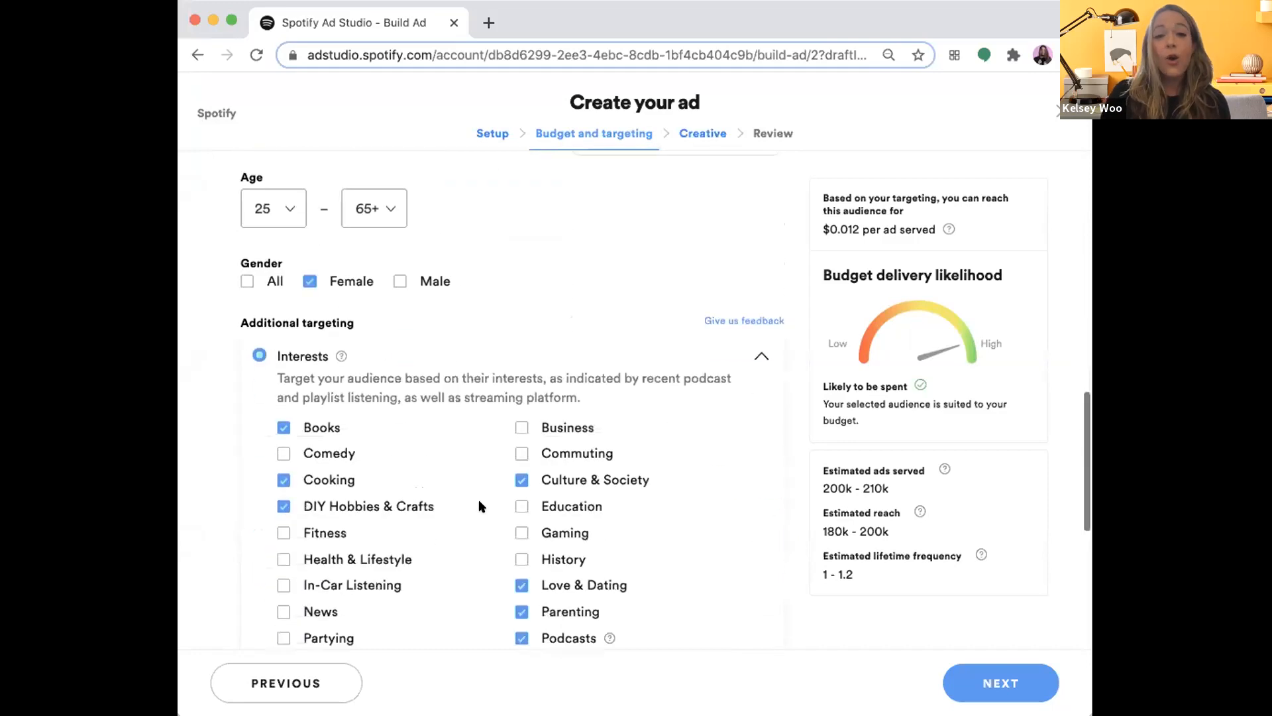
scroll(480, 505, "down", 3)
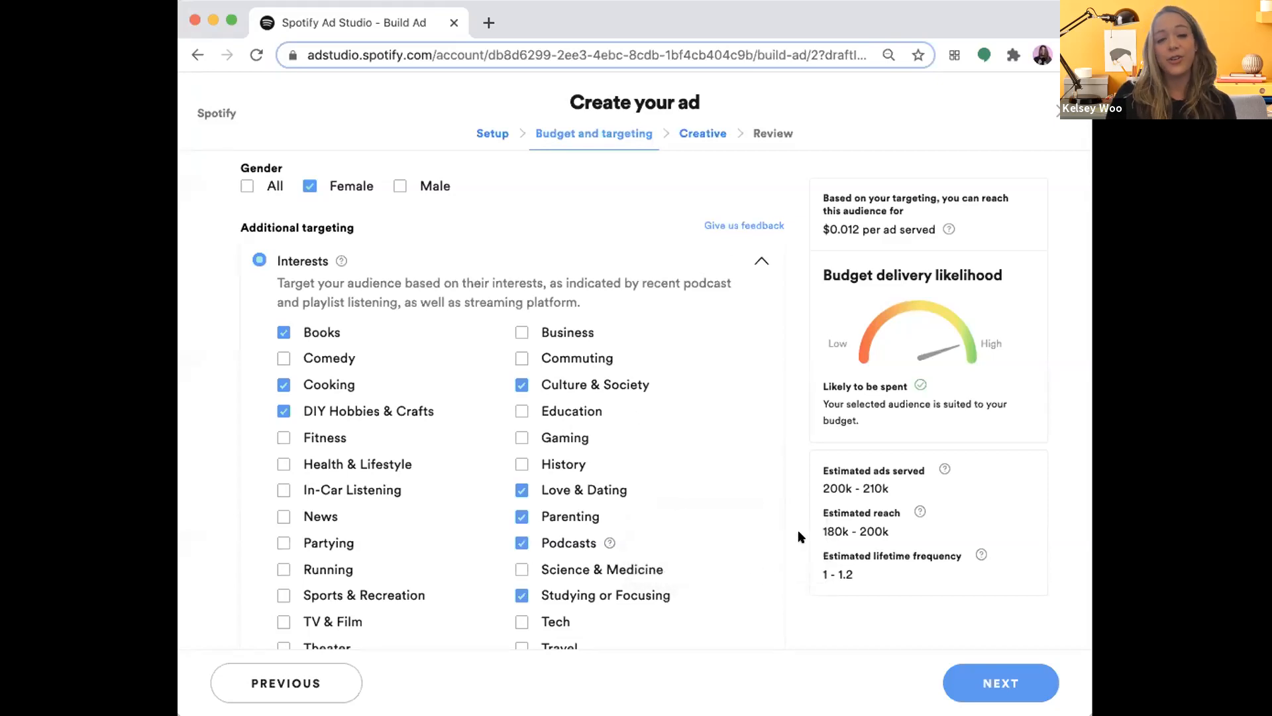
scroll(798, 537, "up", 1)
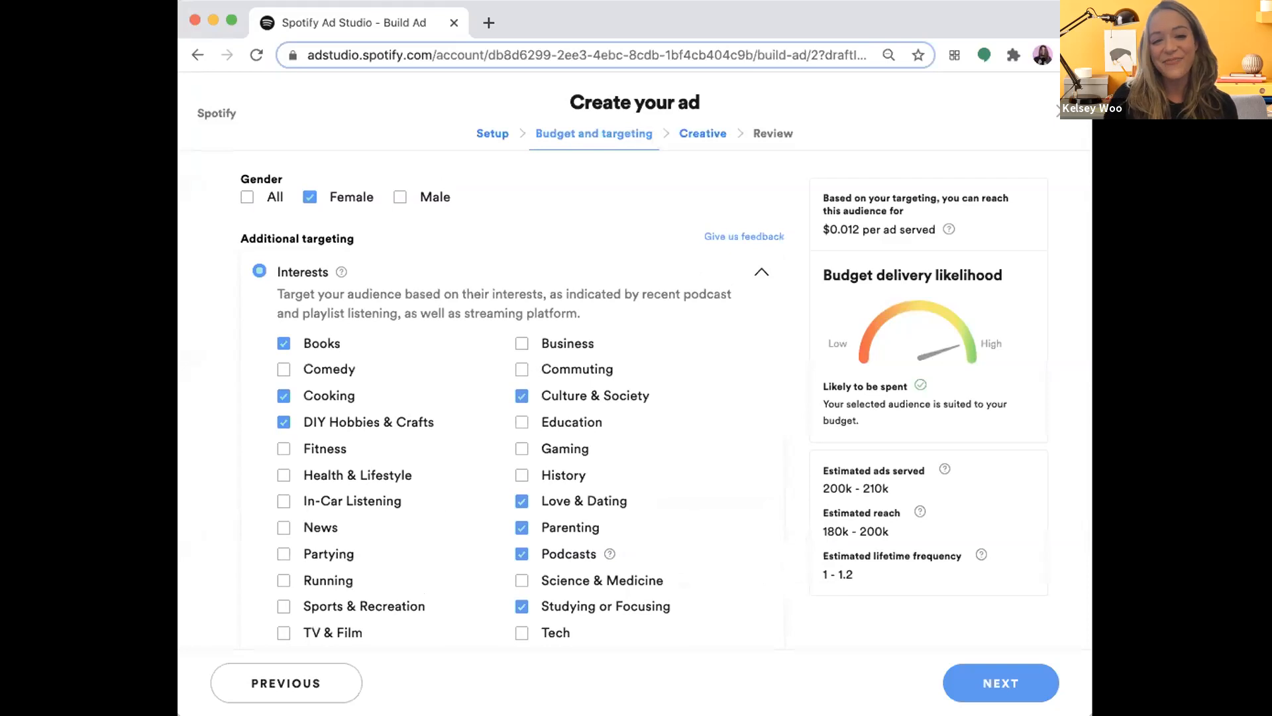
scroll(606, 506, "up", 1)
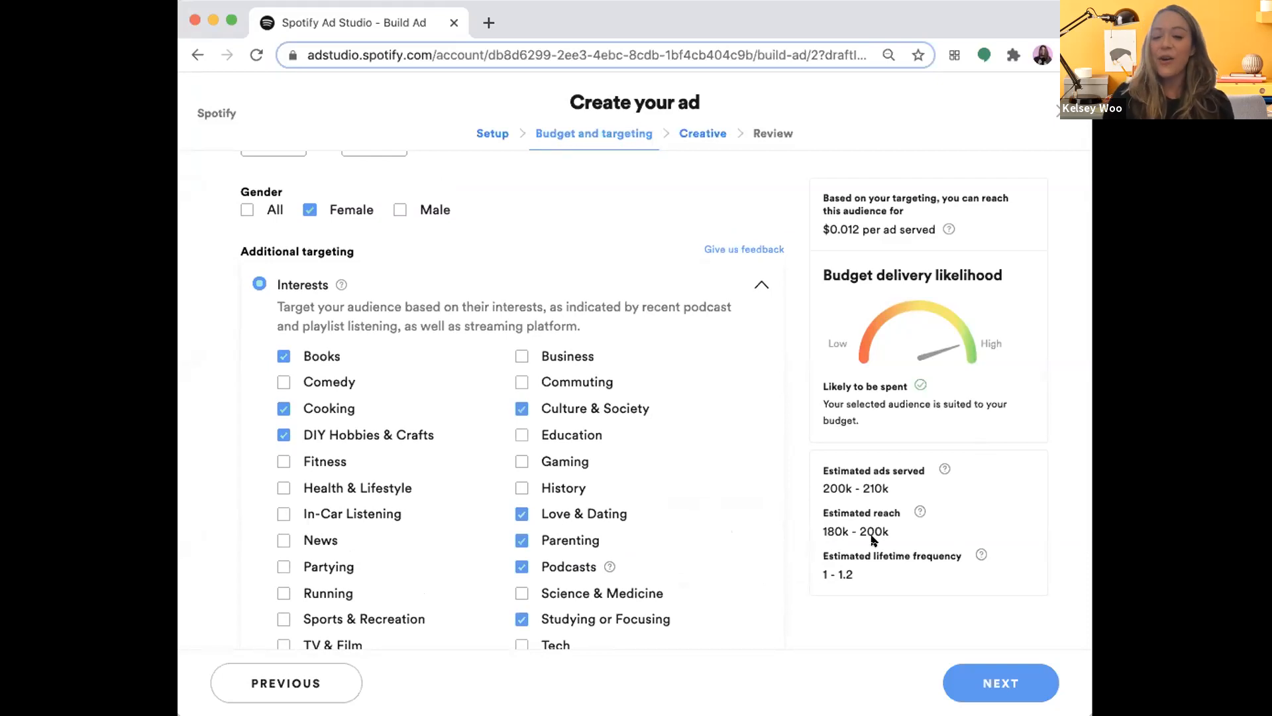
left_click(995, 673)
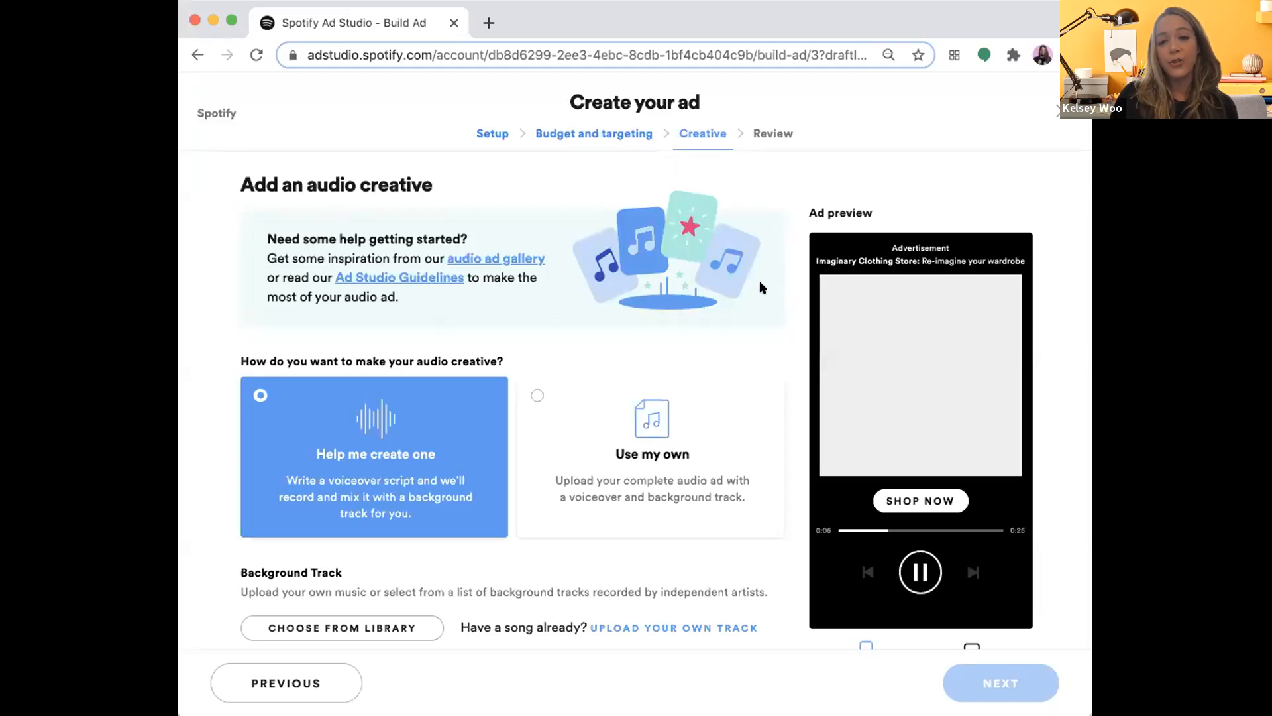
- Review the audio creative options, browse the background track library and close it without adding a track
scroll(635, 467, "down", 2)
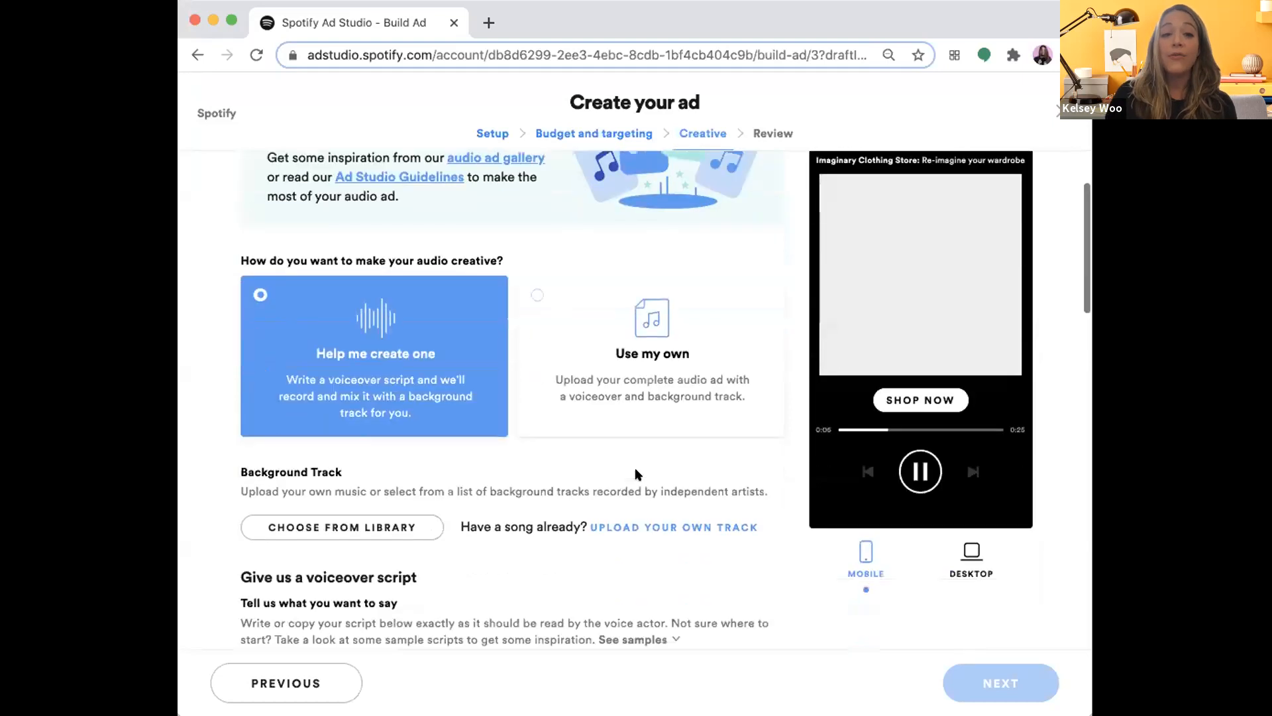
scroll(635, 474, "up", 1)
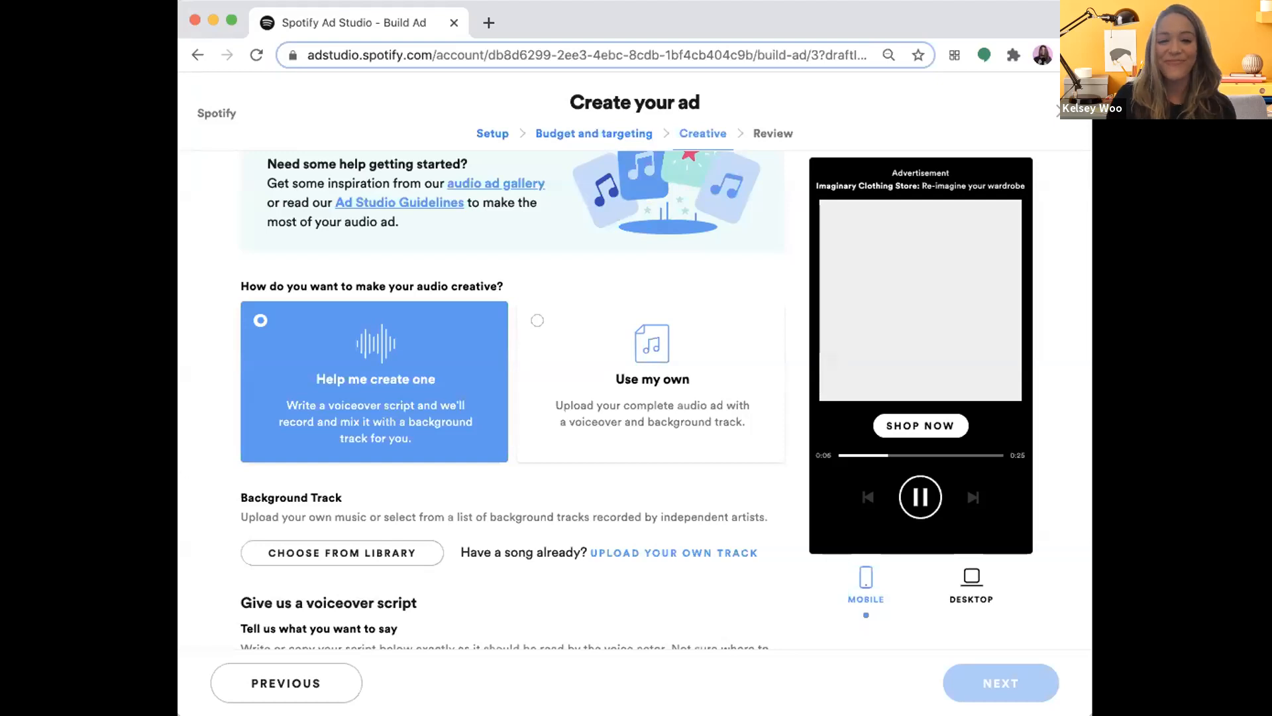
scroll(345, 578, "down", 3)
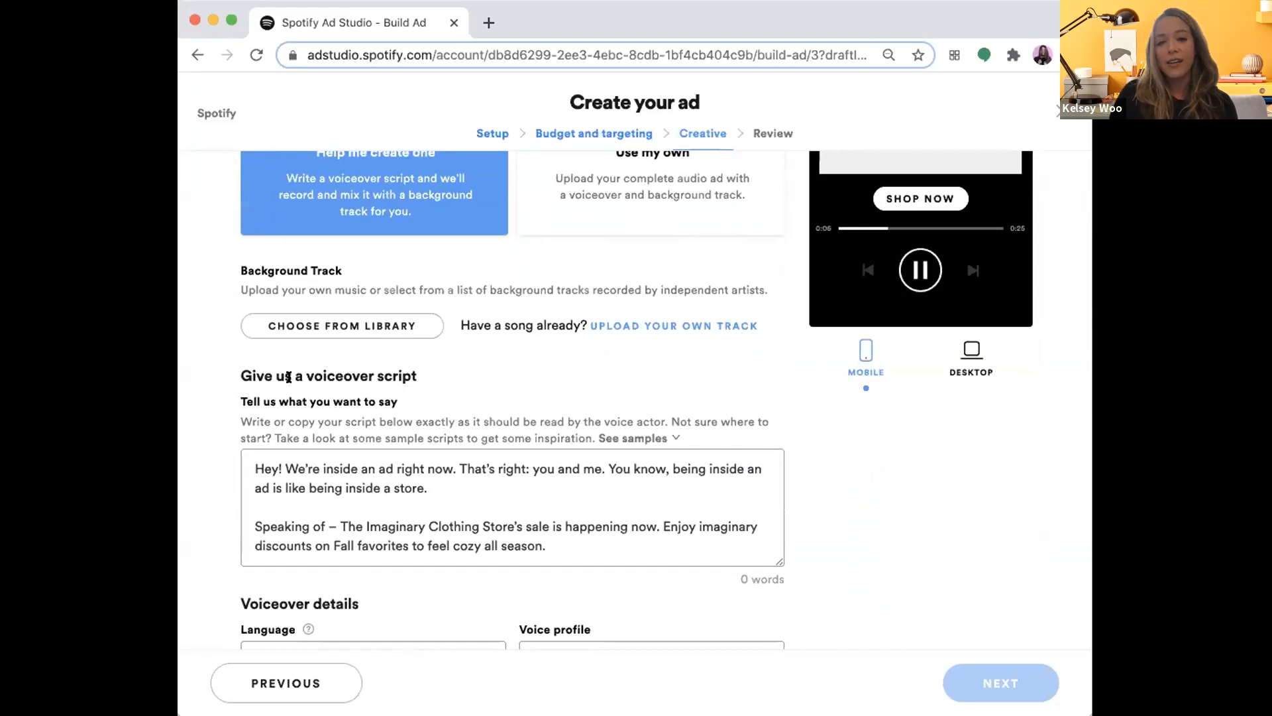
left_click(331, 326)
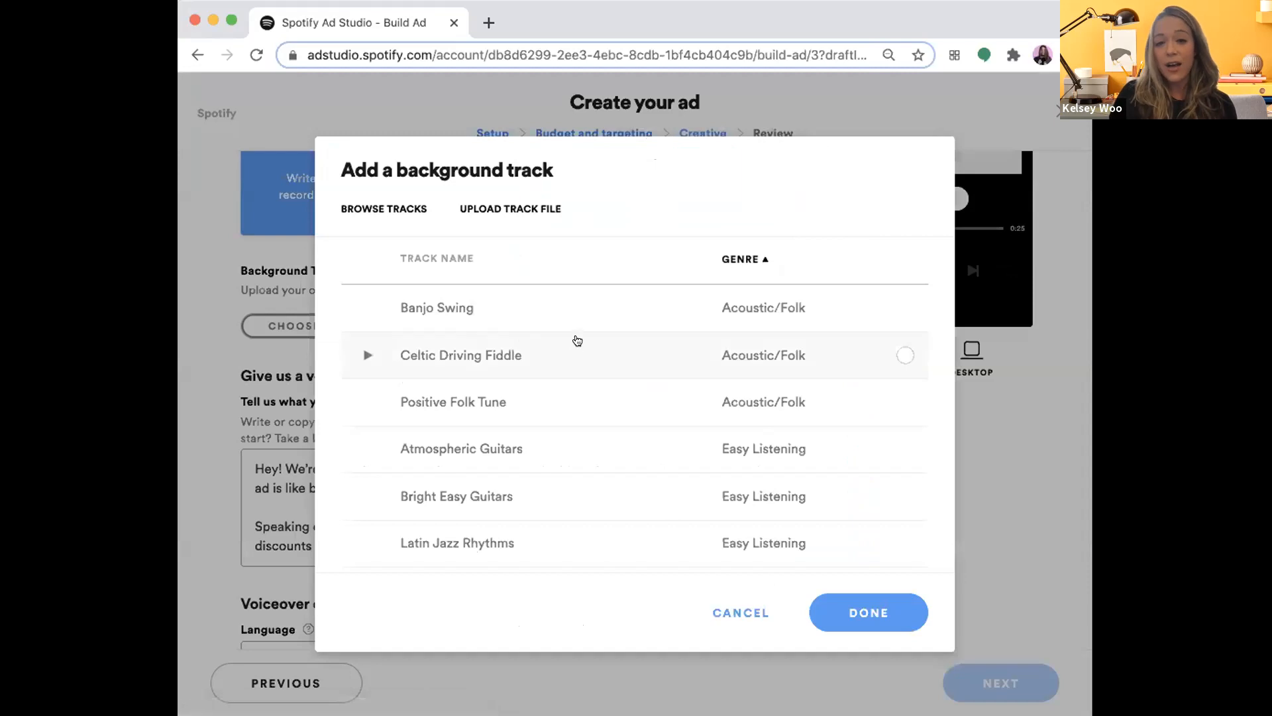
scroll(567, 426, "down", 4)
scroll(566, 426, "up", 4)
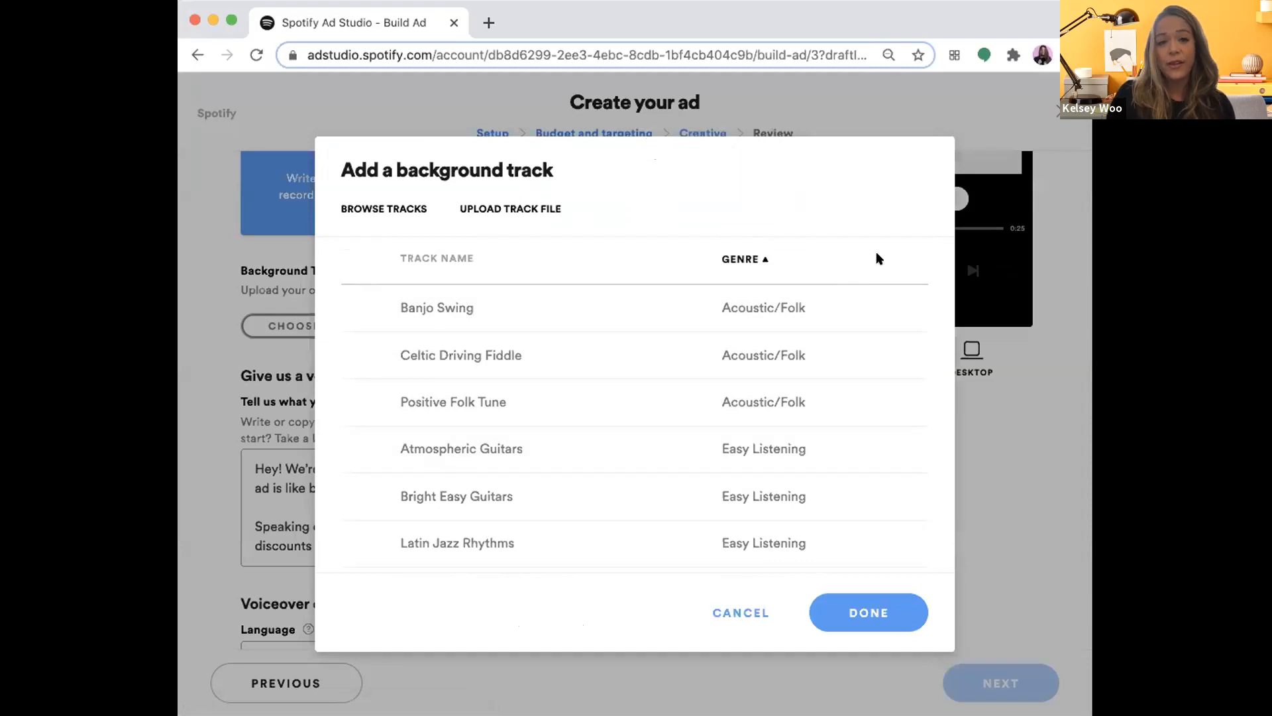
left_click(742, 610)
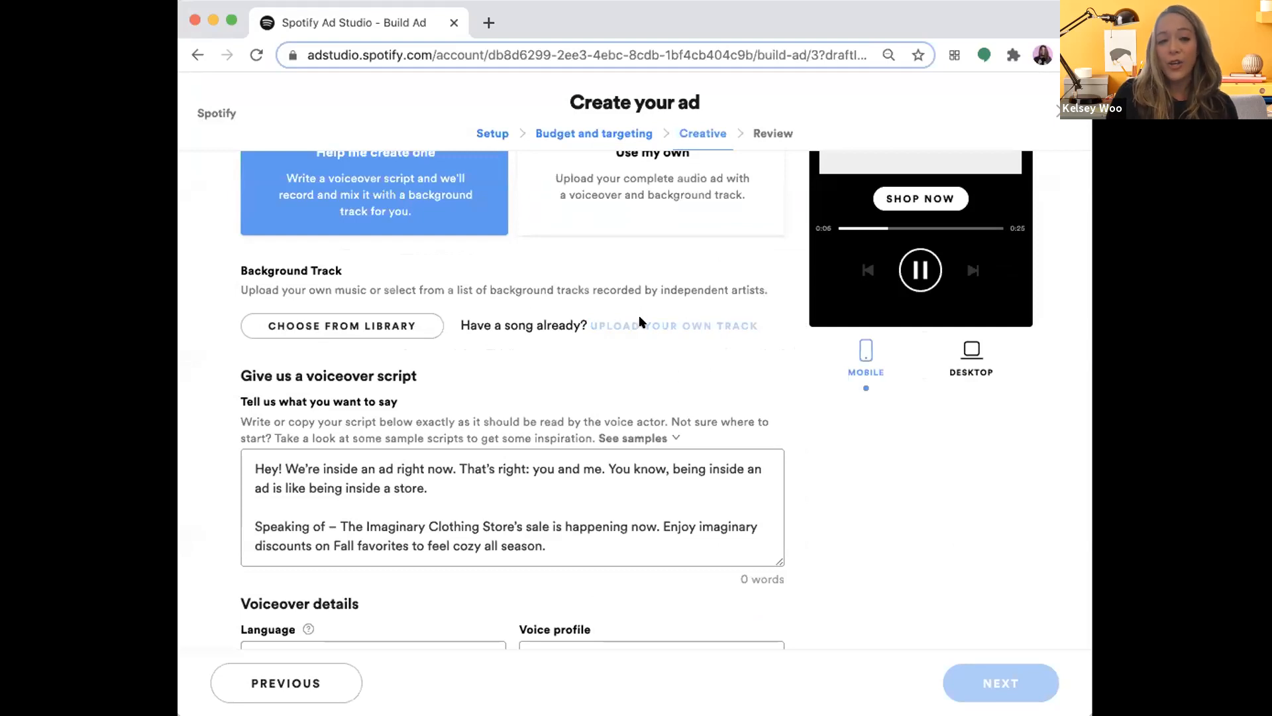
- Reopen the background track library, look through the Acoustic/Folk and Easy Listening tracks, and cancel the selection
left_click(379, 327)
scroll(424, 453, "down", 2)
scroll(424, 453, "up", 2)
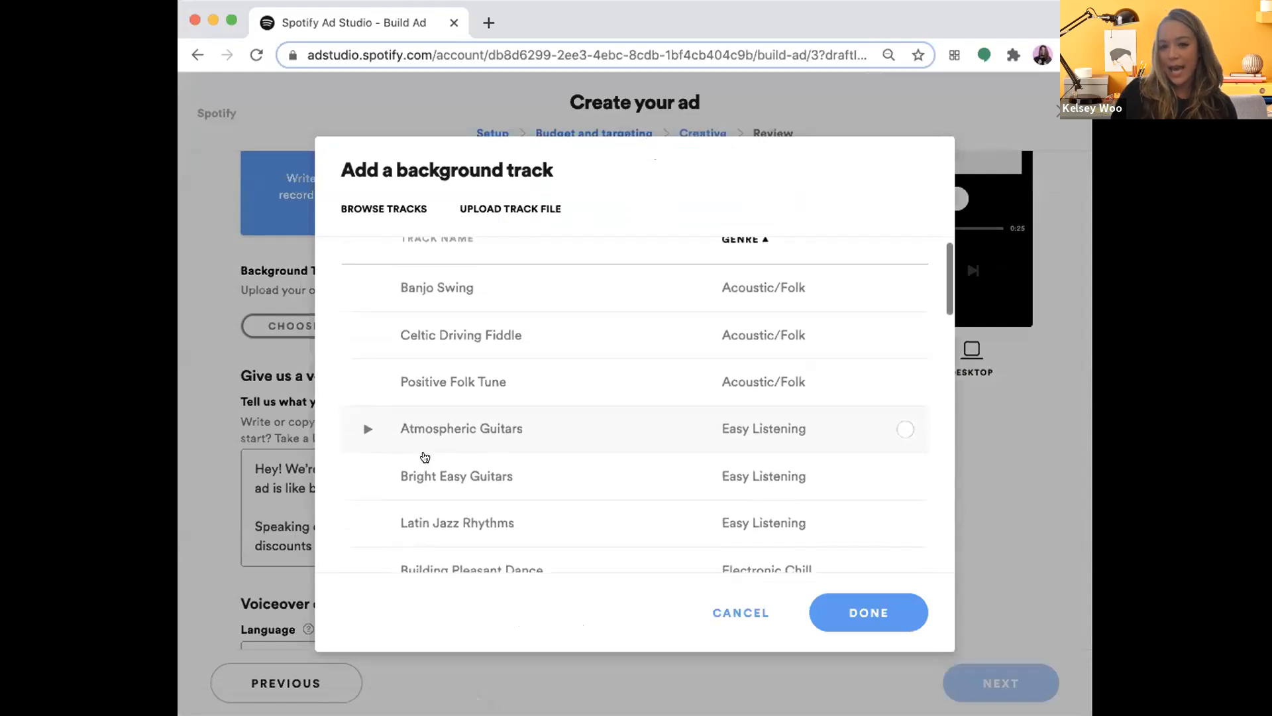
scroll(424, 456, "up", 1)
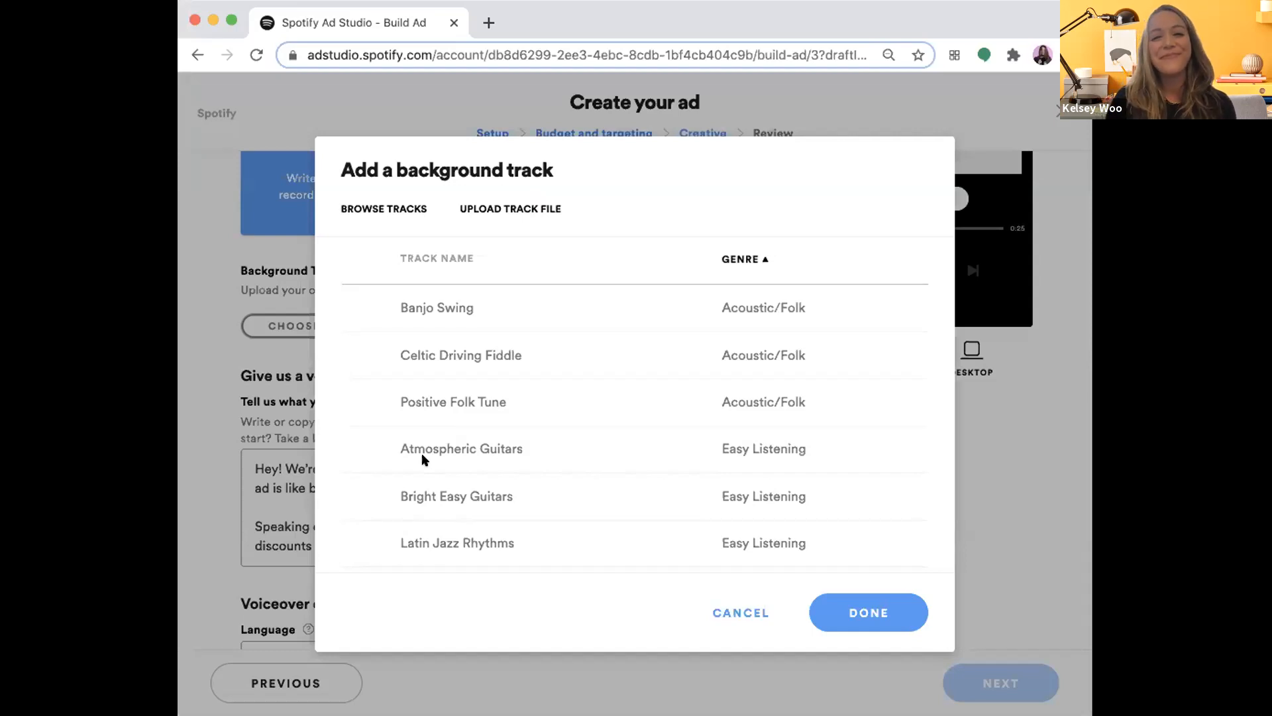
mouse_move(424, 456)
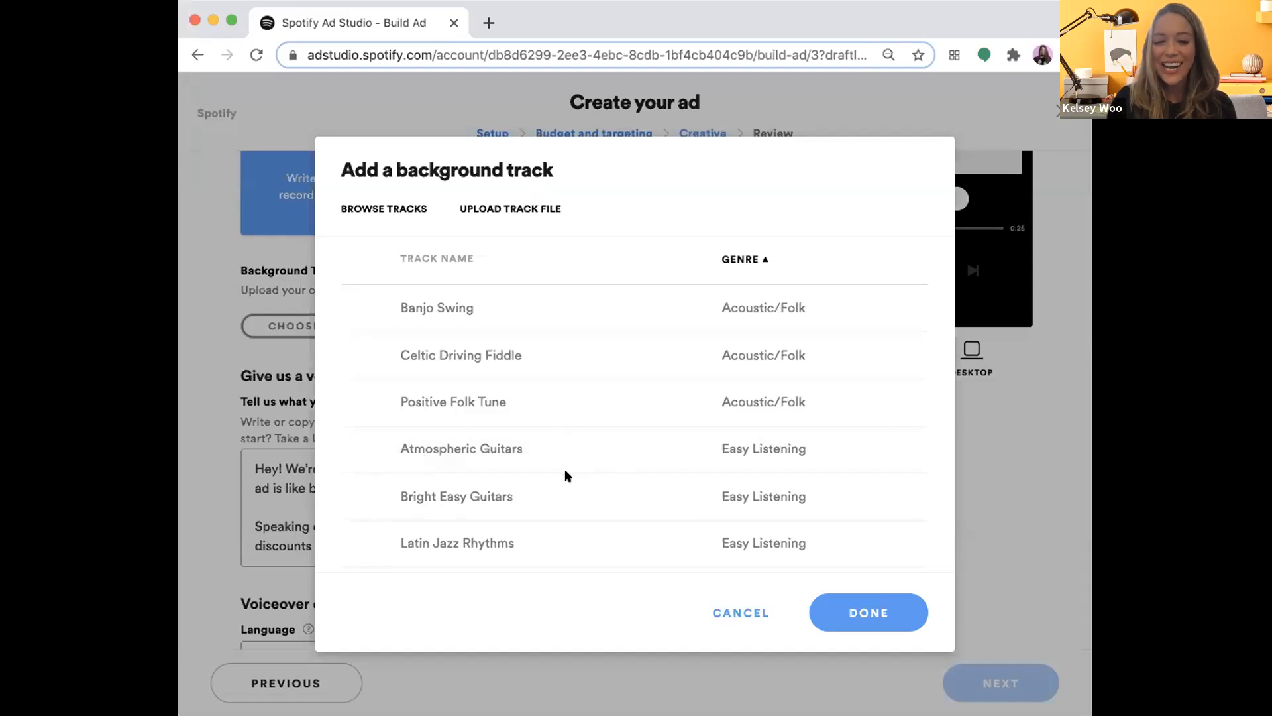
mouse_move(457, 547)
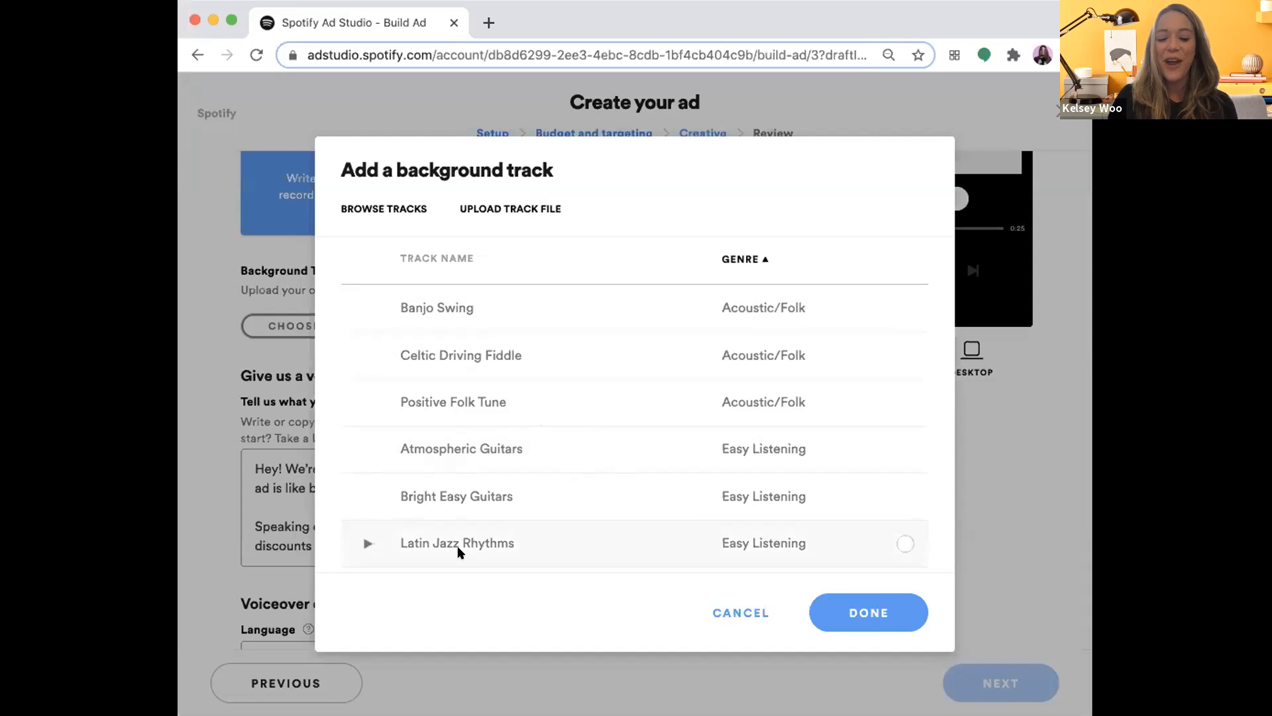
left_click(756, 612)
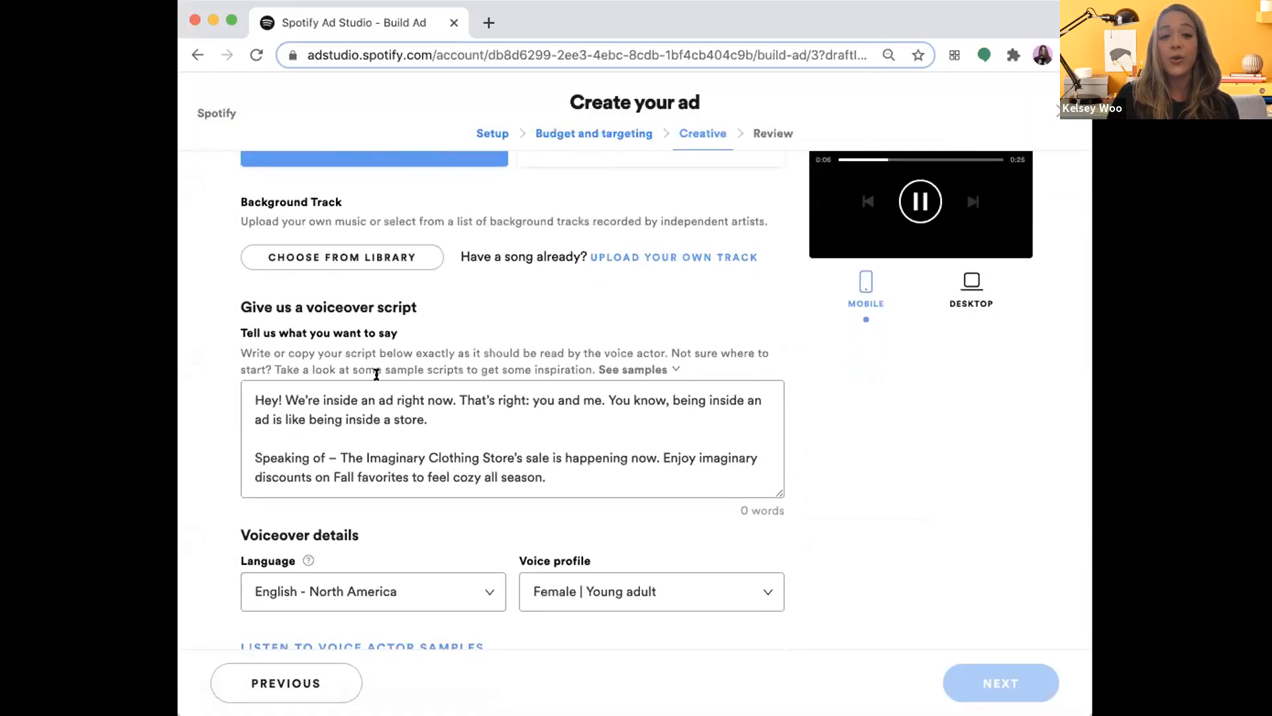
- Enlarge the voiceover script box so that the whole script fits in it
scroll(378, 374, "down", 1)
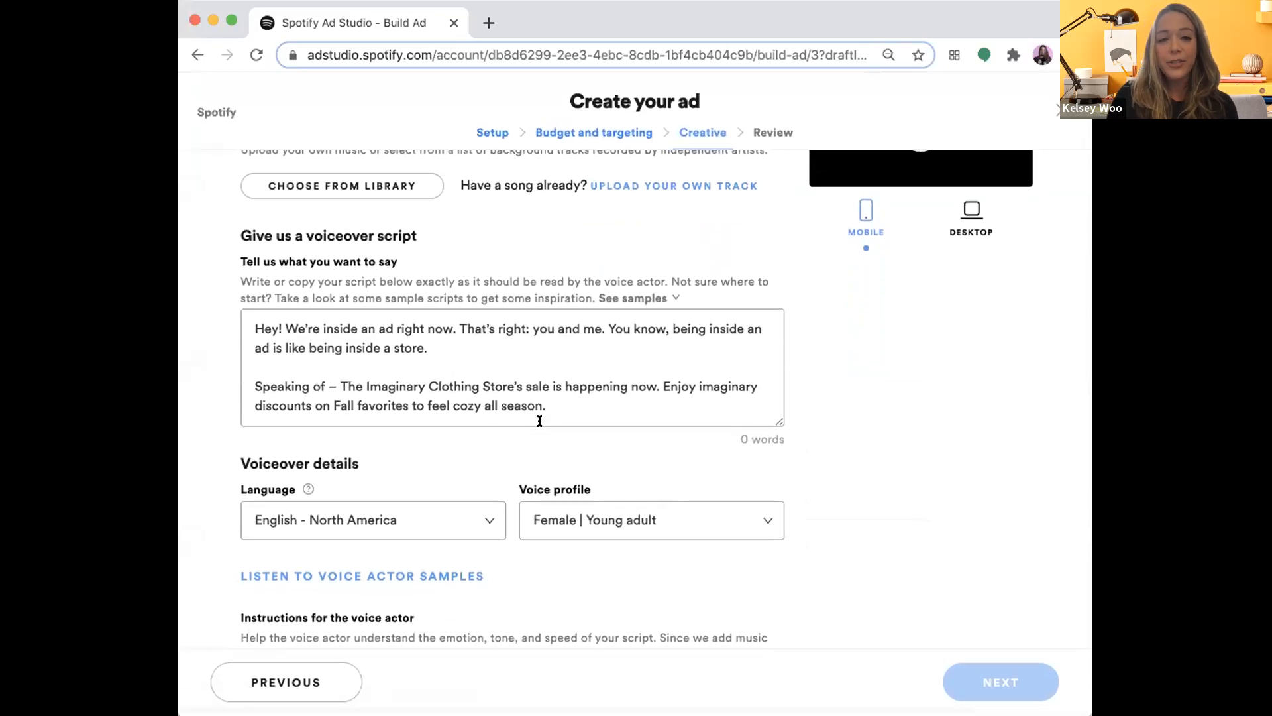
scroll(527, 450, "down", 1)
scroll(794, 499, "up", 1)
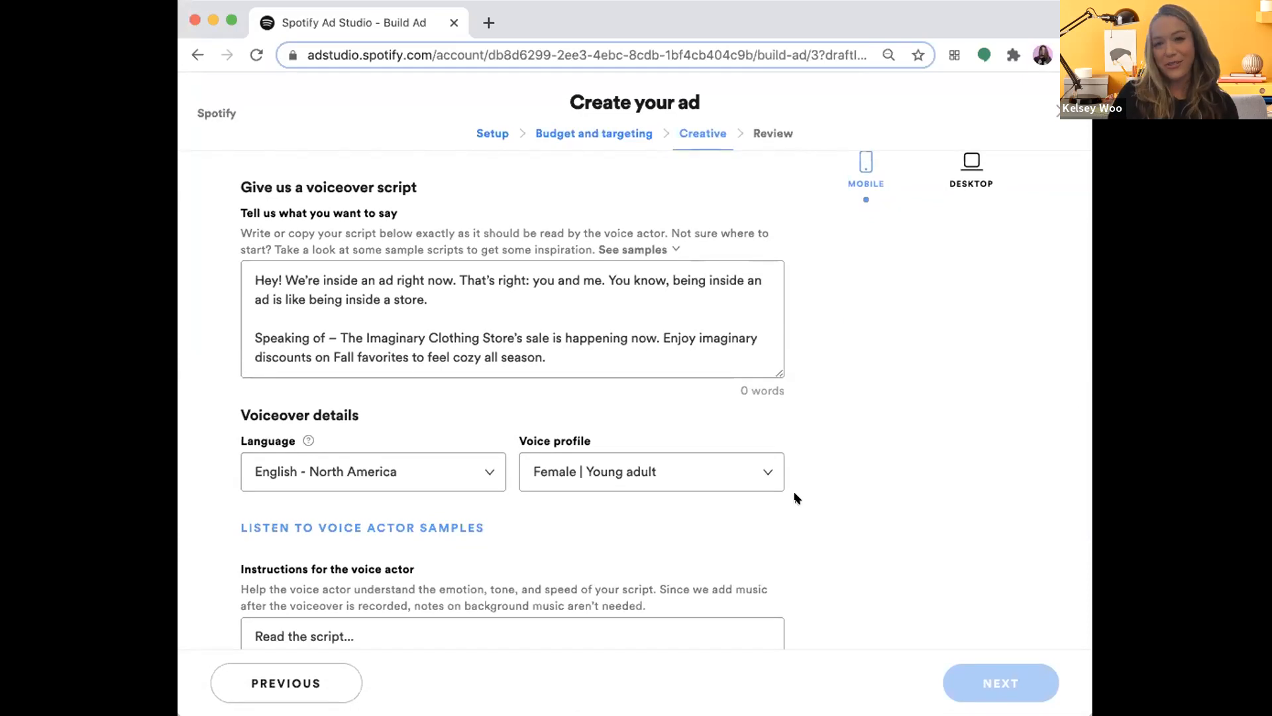
left_click_drag(778, 373, 777, 513)
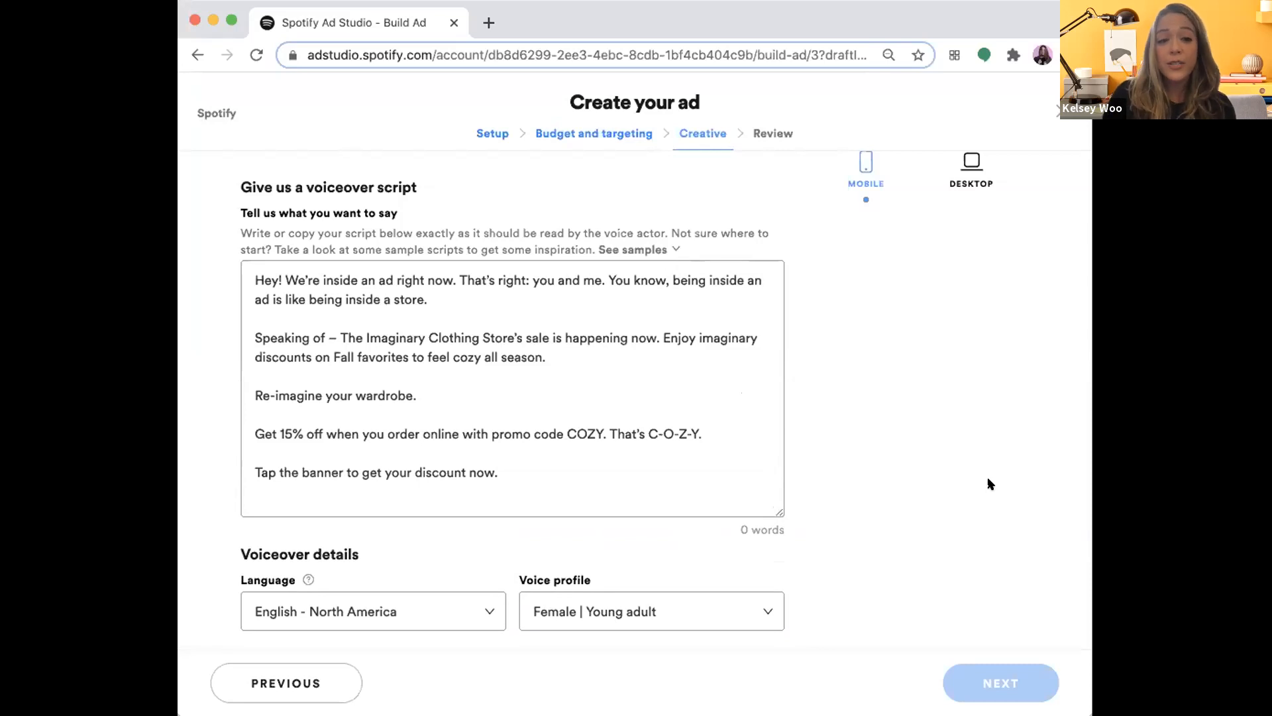
- Show the sample scripts, look at the available sample types, and compare the Buy In-Store sample with the voiceover script
left_click(661, 247)
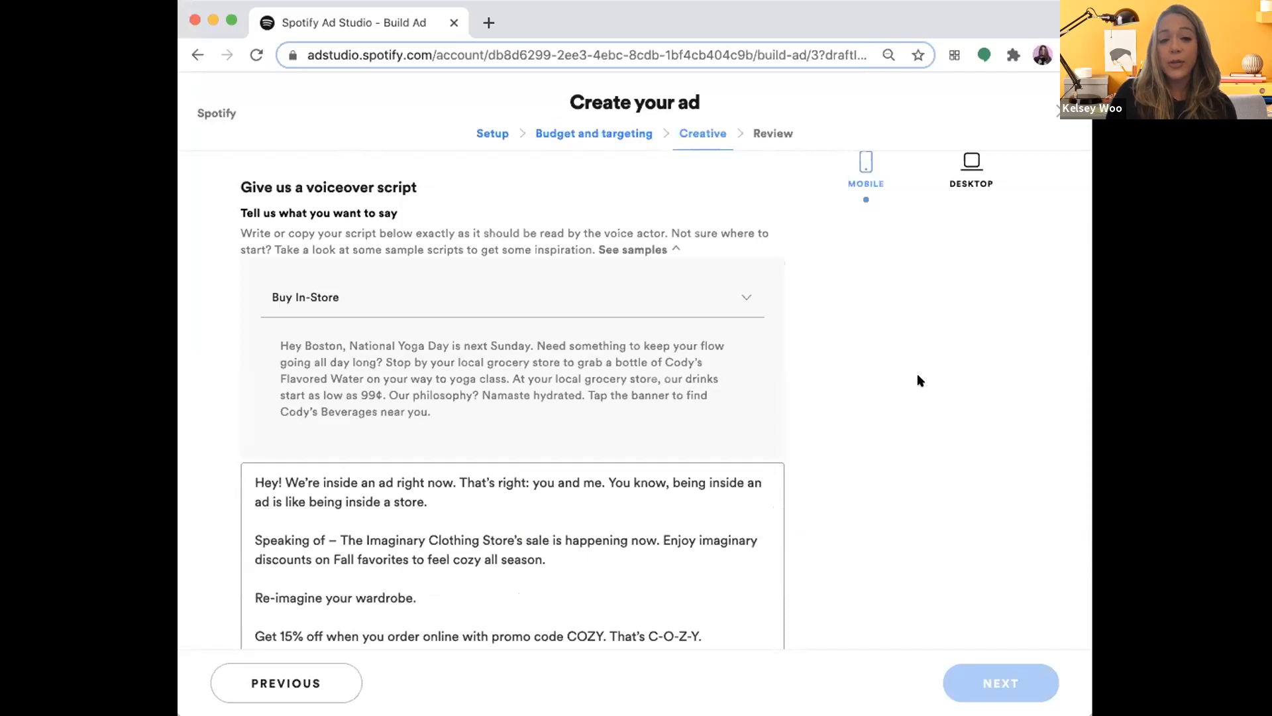
left_click(736, 297)
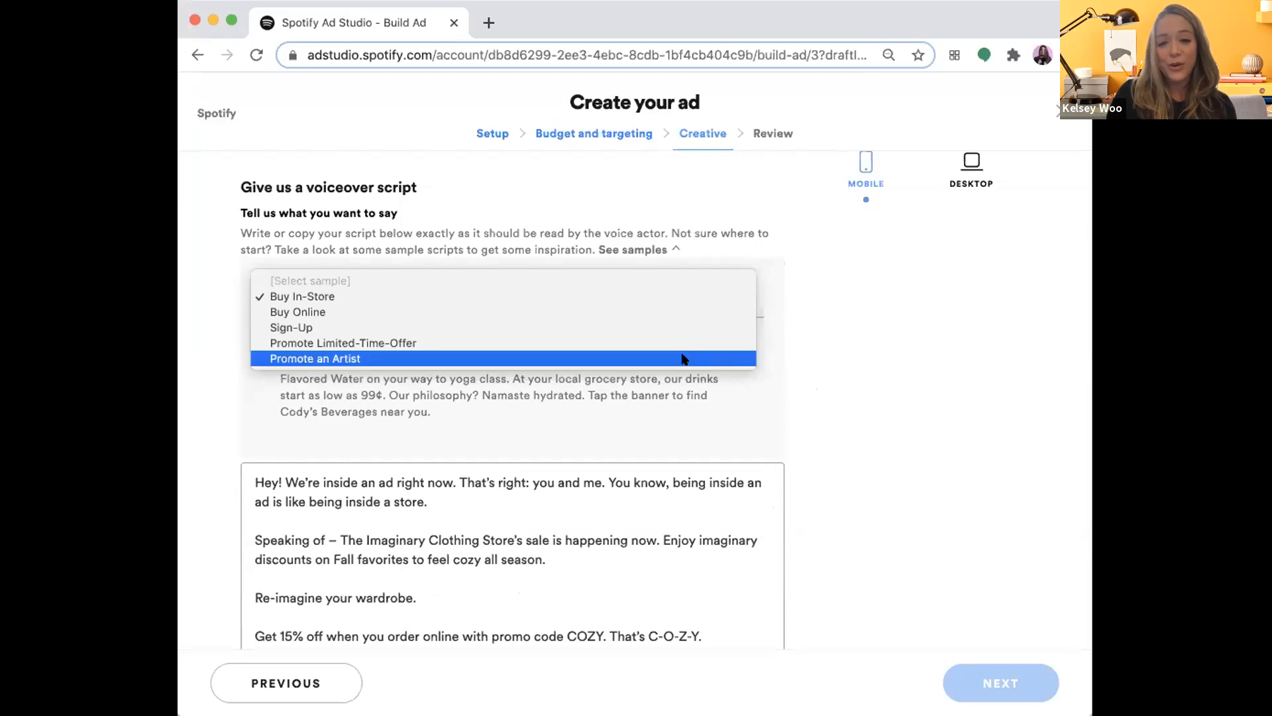
left_click(800, 396)
scroll(801, 395, "down", 2)
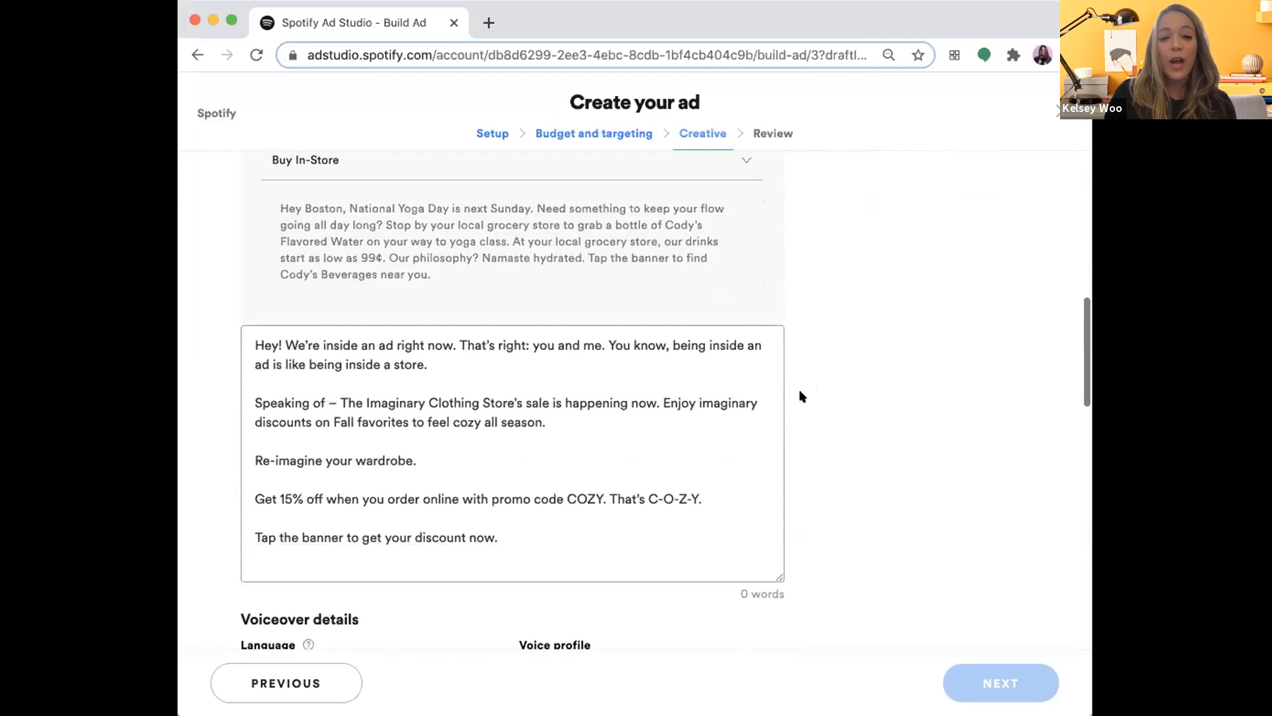
scroll(844, 395, "up", 1)
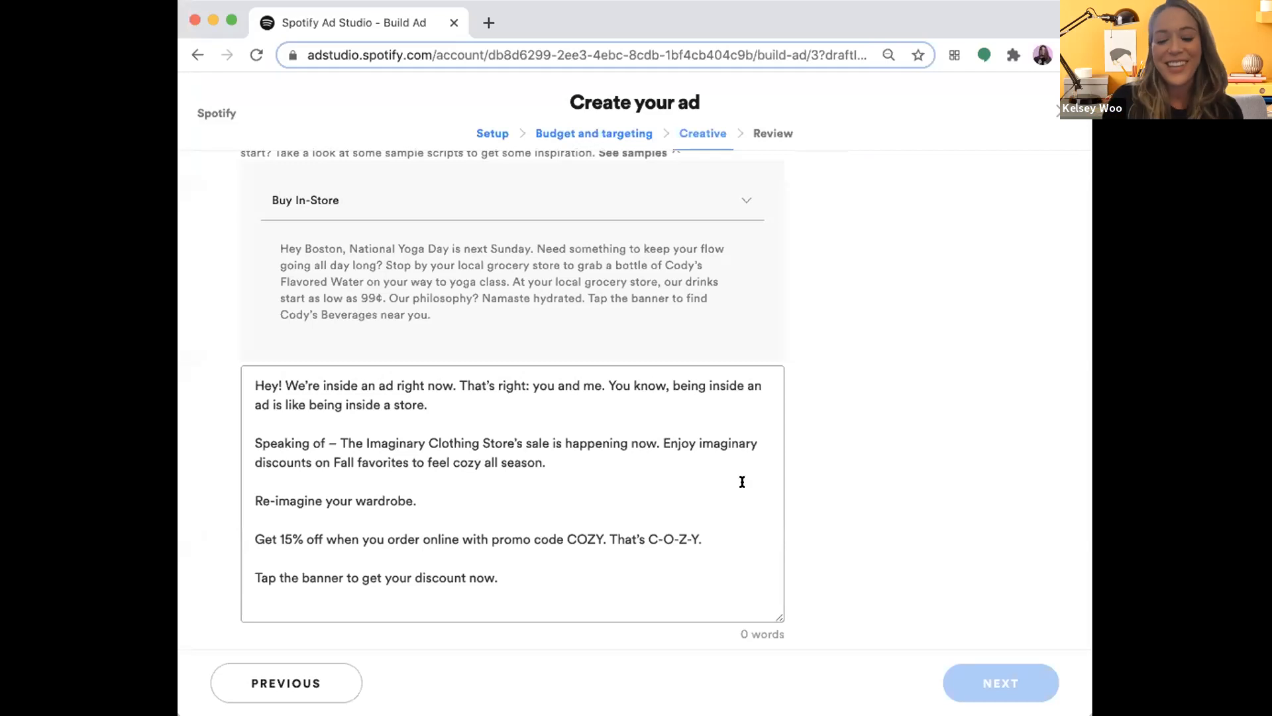
scroll(861, 488, "down", 1)
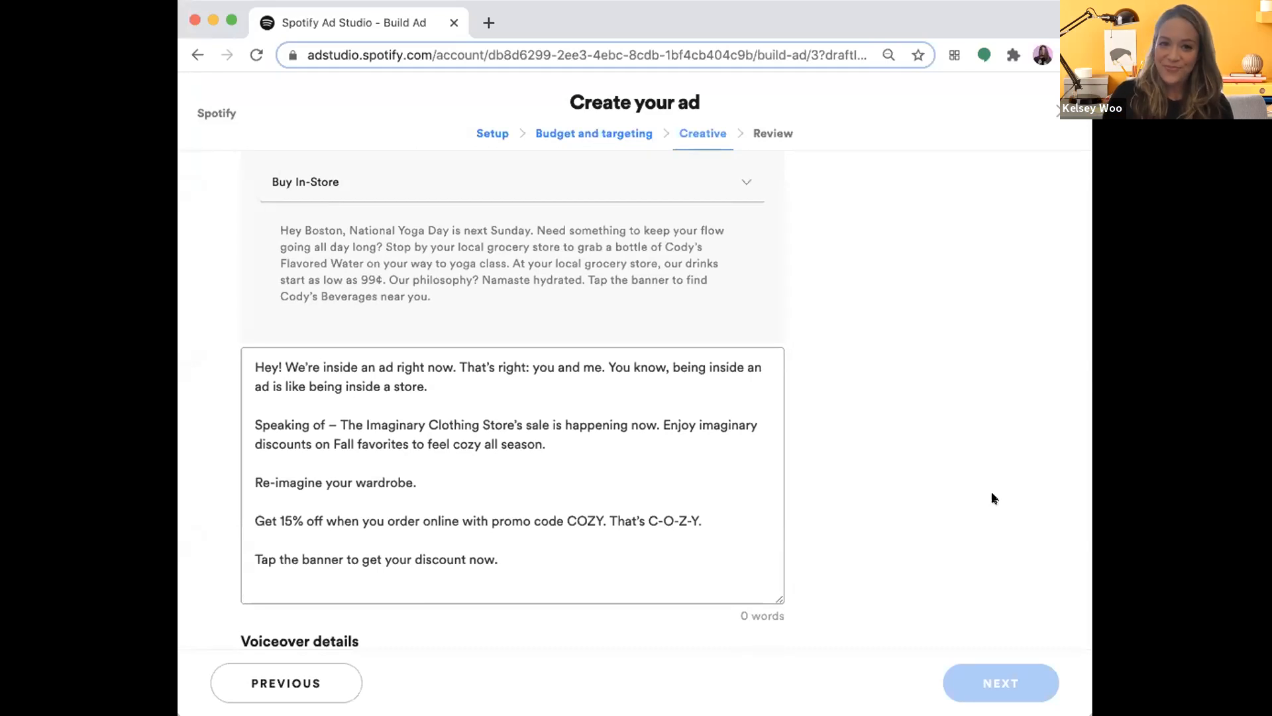
scroll(935, 404, "up", 1)
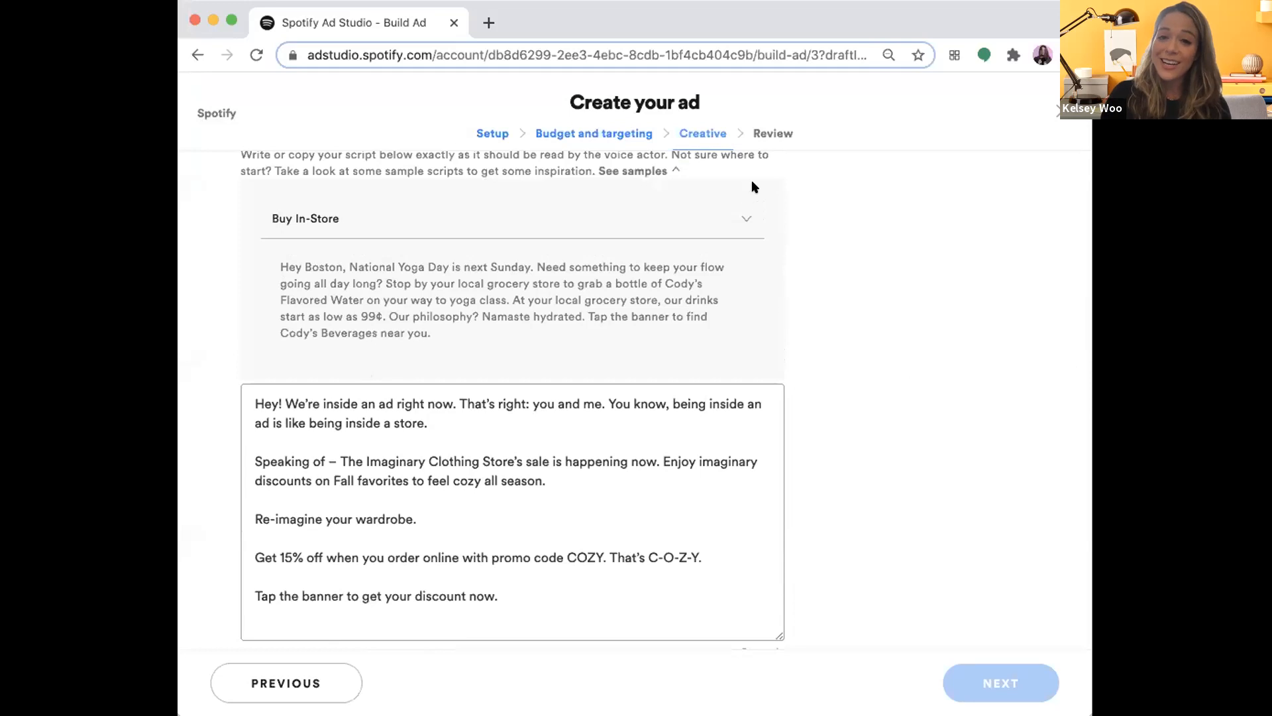
- Switch the sample script to Promote Limited-Time-Offer and compare it with the voiceover script
left_click(745, 212)
left_click(696, 264)
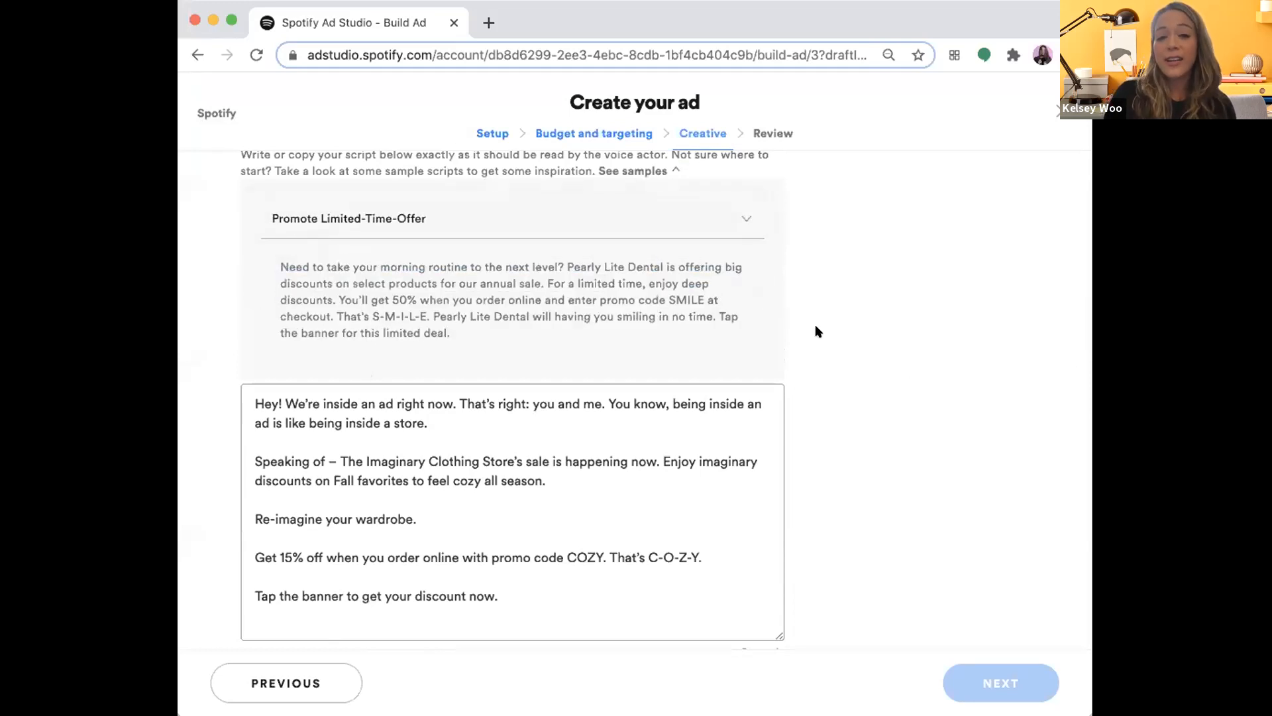
scroll(813, 456, "down", 1)
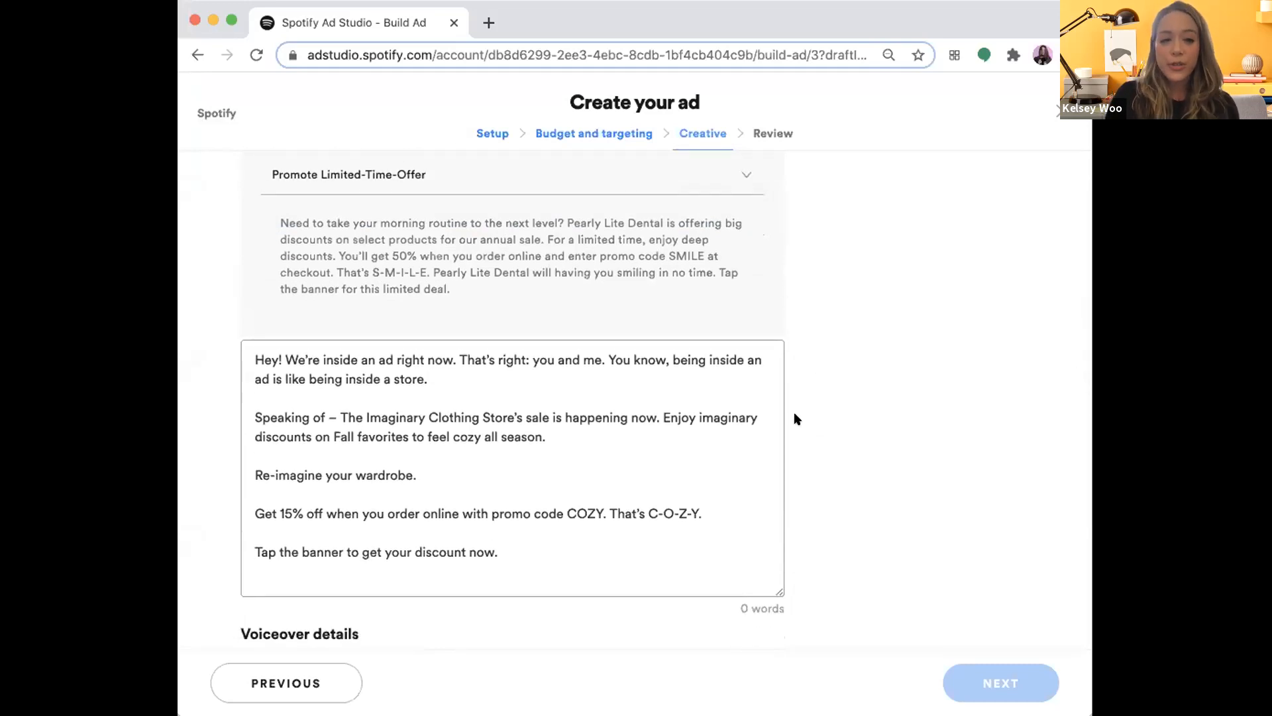
- Look through the voiceover language and voice profile options, keeping English - North America and Female | Young adult
scroll(794, 412, "down", 5)
left_click(478, 314)
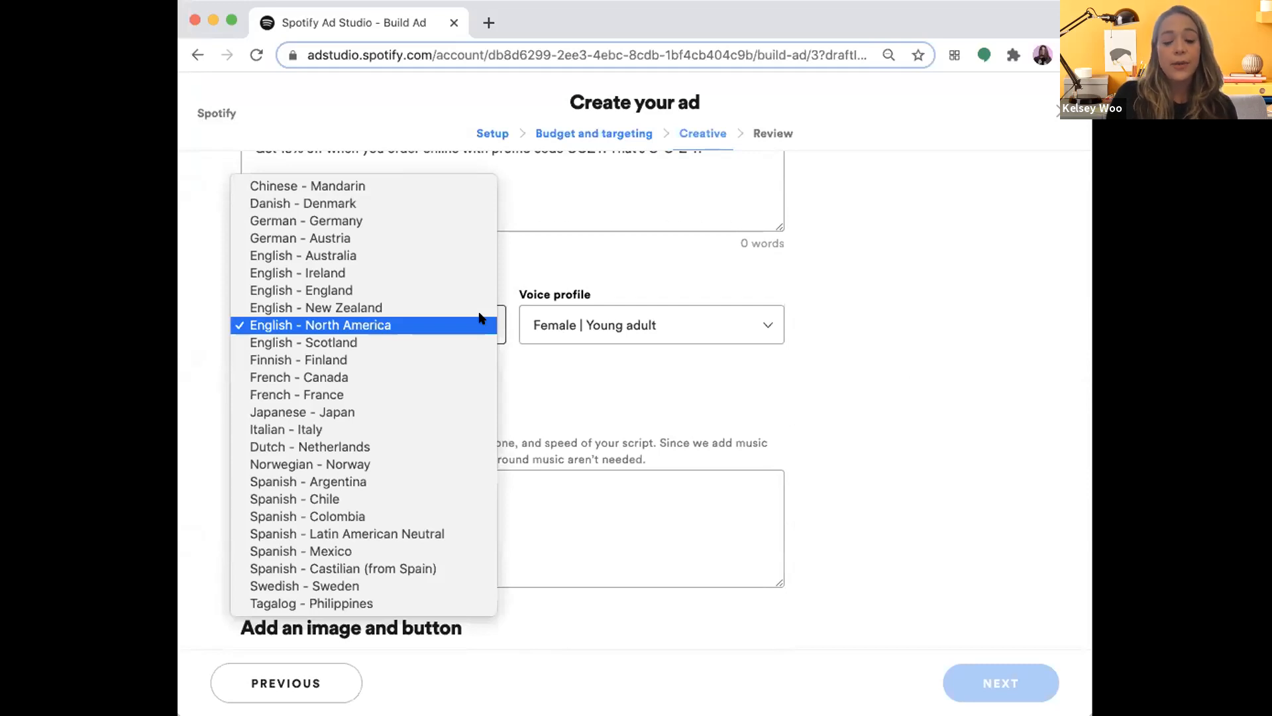
left_click(480, 319)
left_click(581, 320)
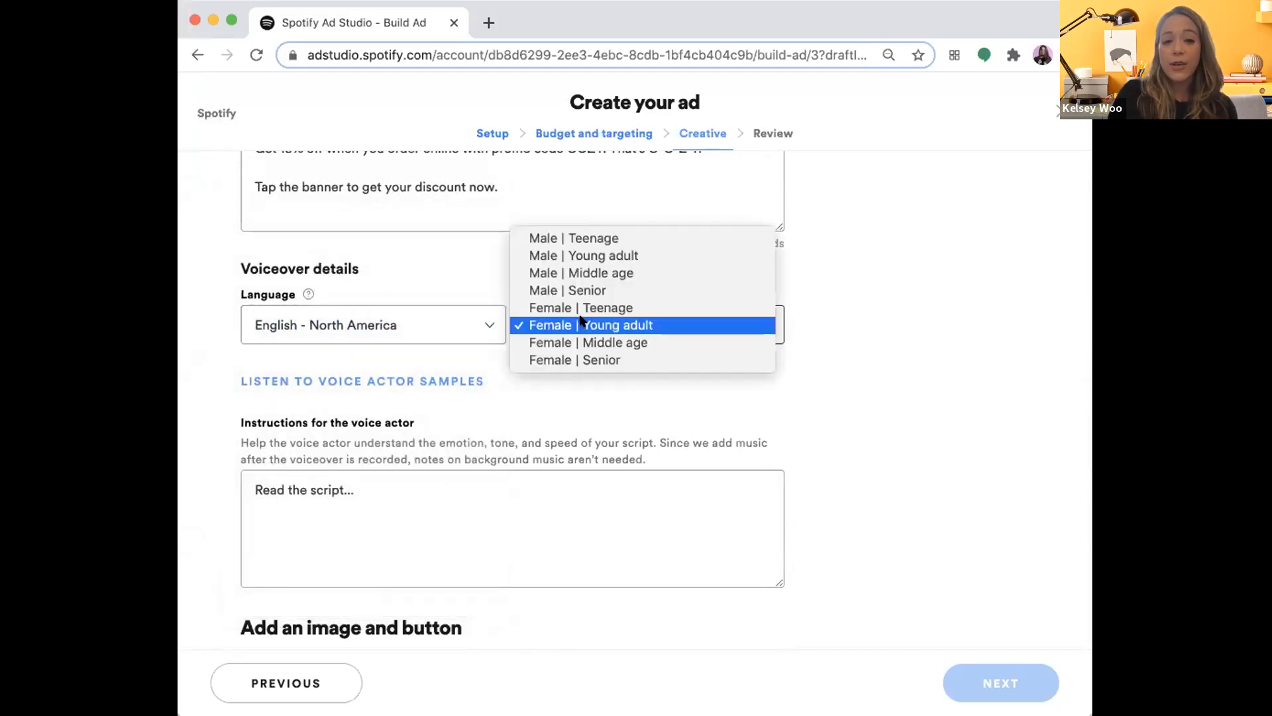
left_click(622, 395)
- Show the voice actor samples, close them, and look over the instructions for the voice actor
left_click(426, 380)
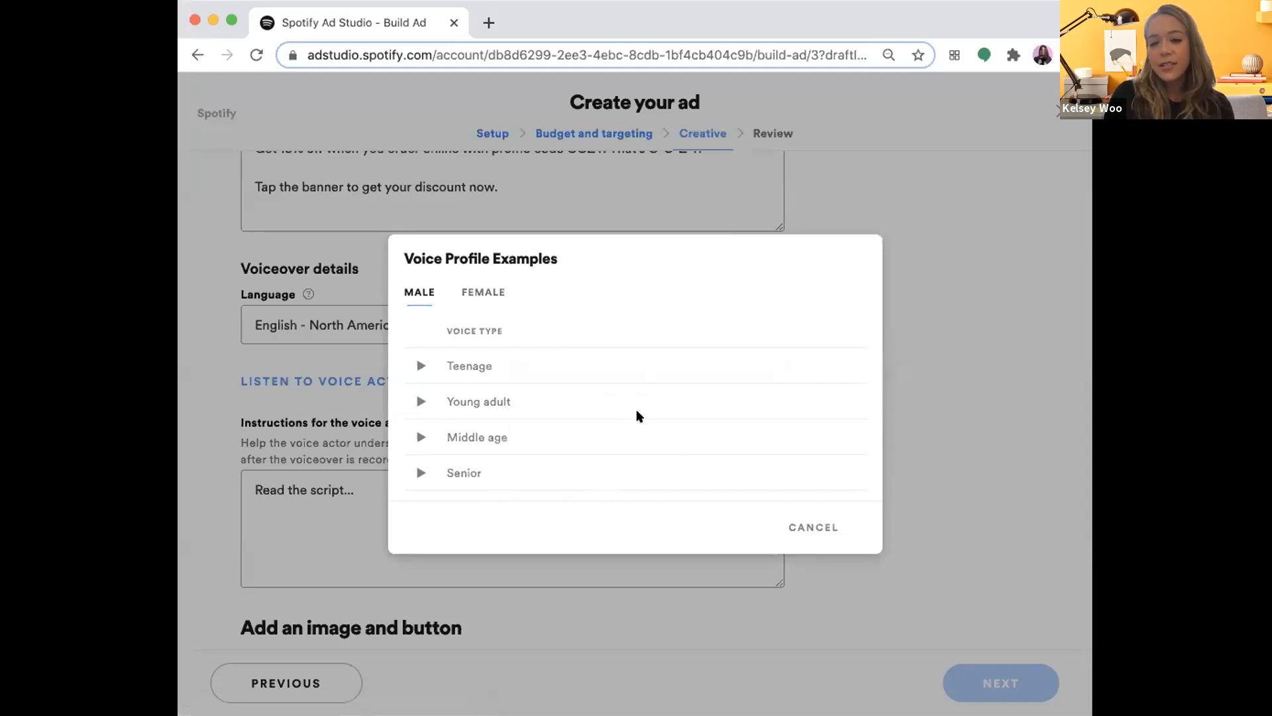
left_click(803, 523)
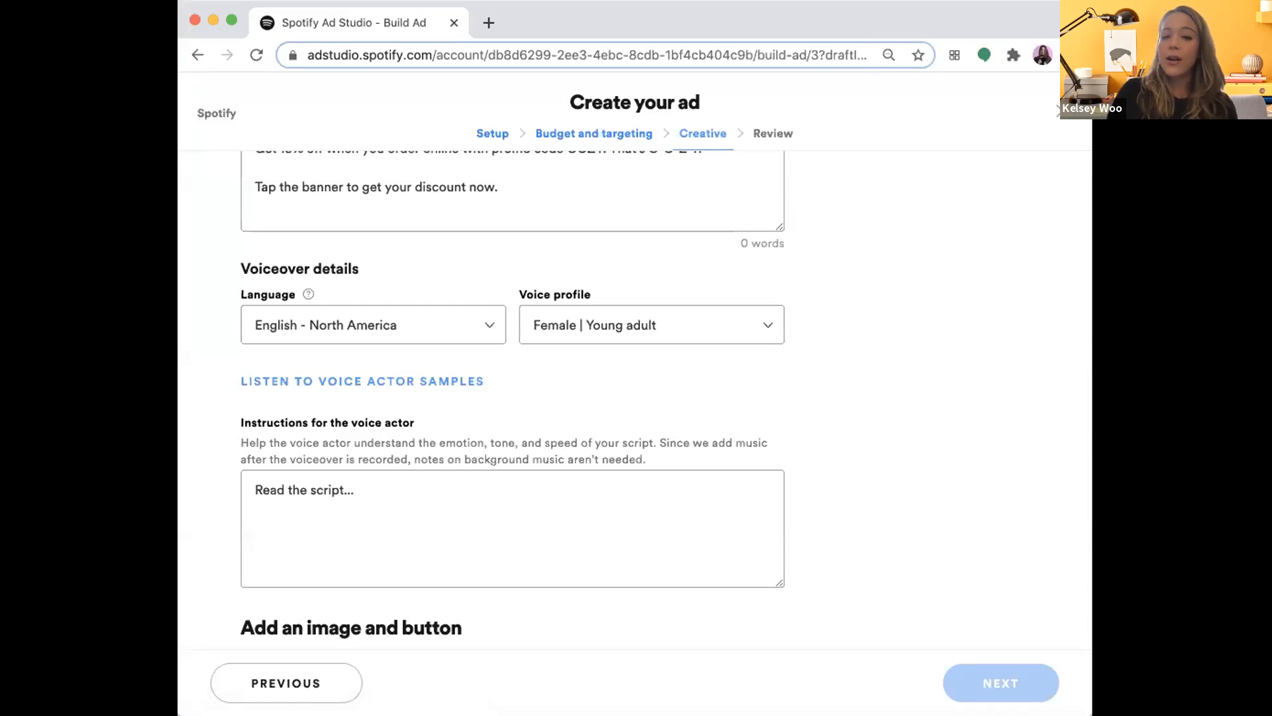
scroll(363, 429, "down", 1)
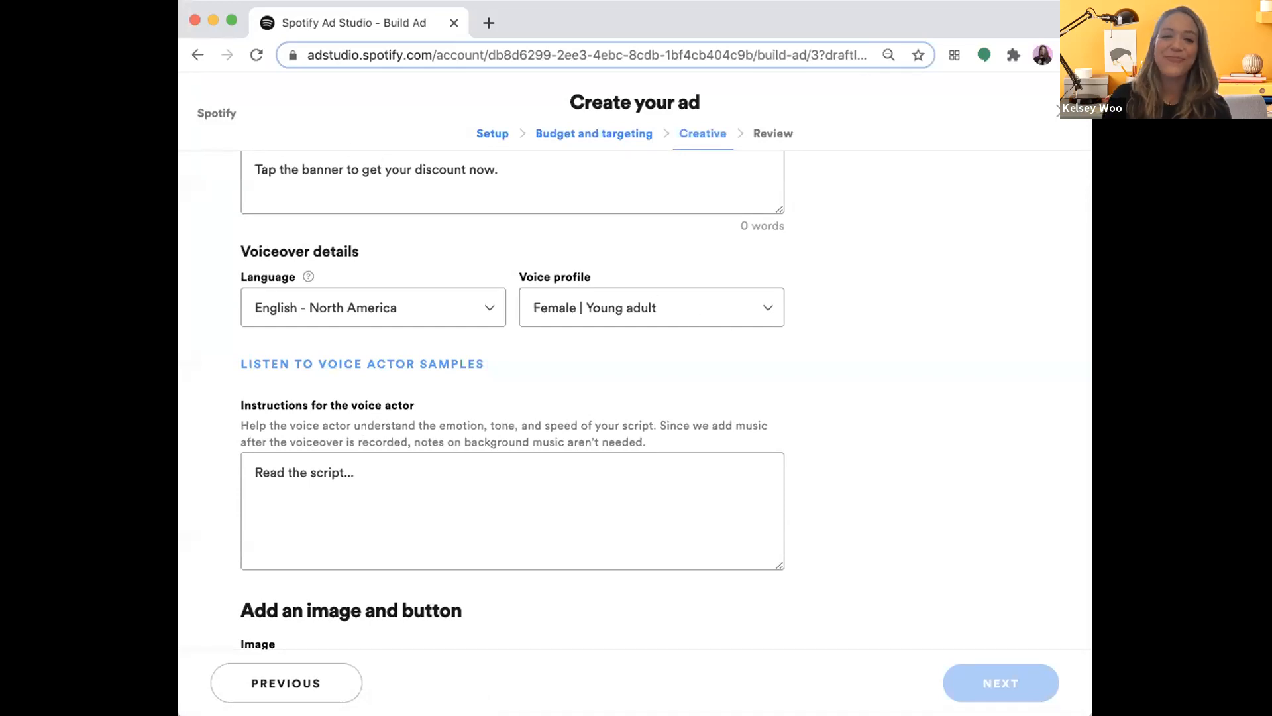
scroll(405, 481, "down", 3)
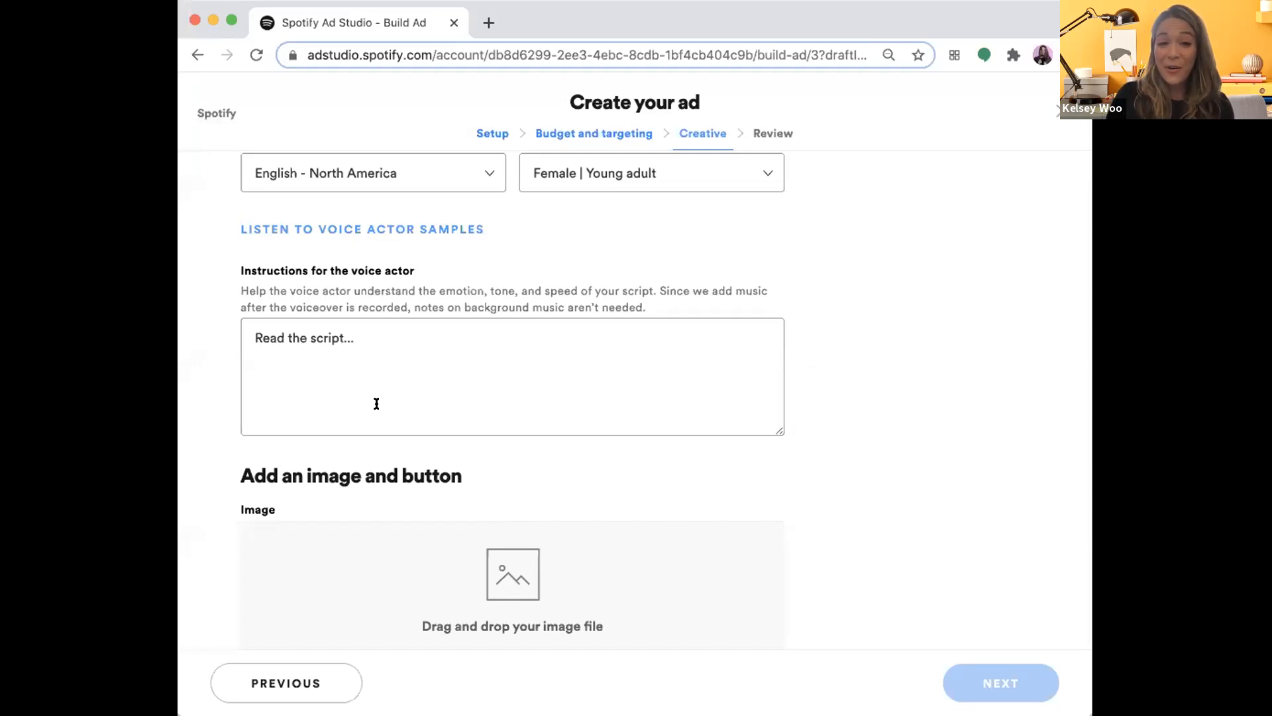
- Upload Fall 2020 Companion Banner v2.jpg from the Desktop as the ad's image
scroll(377, 404, "down", 5)
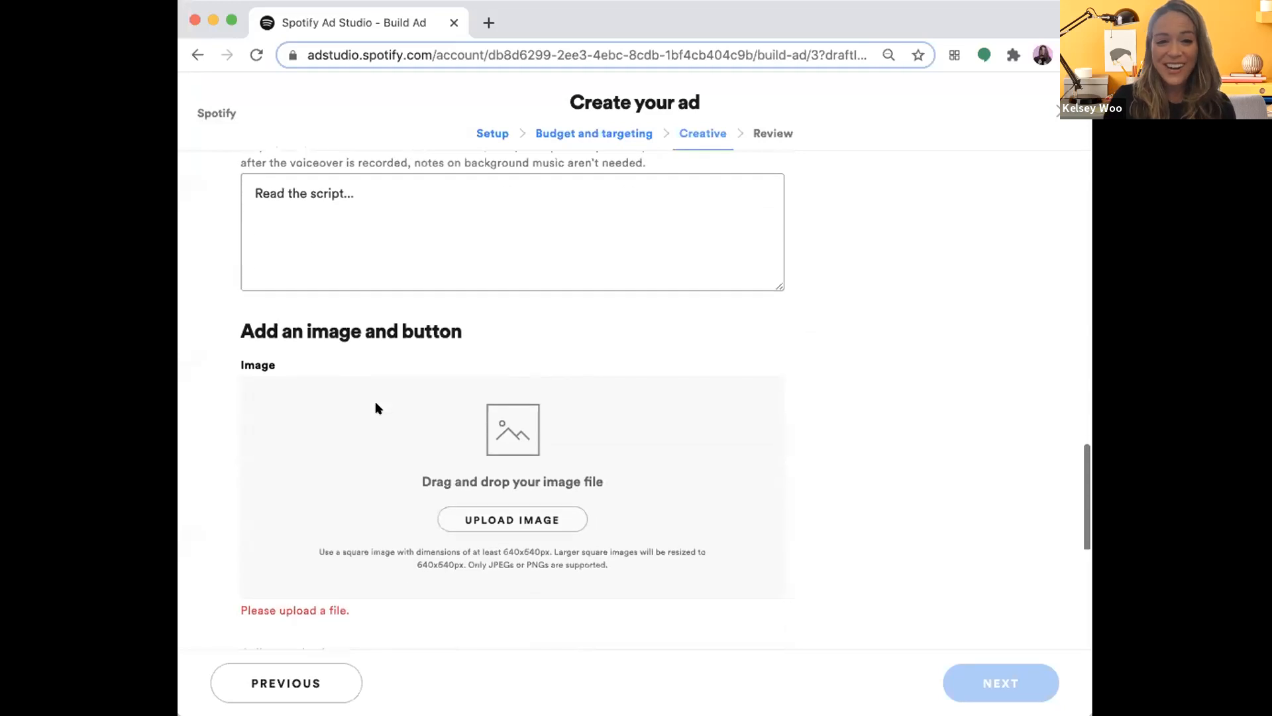
scroll(421, 429, "down", 2)
left_click(534, 336)
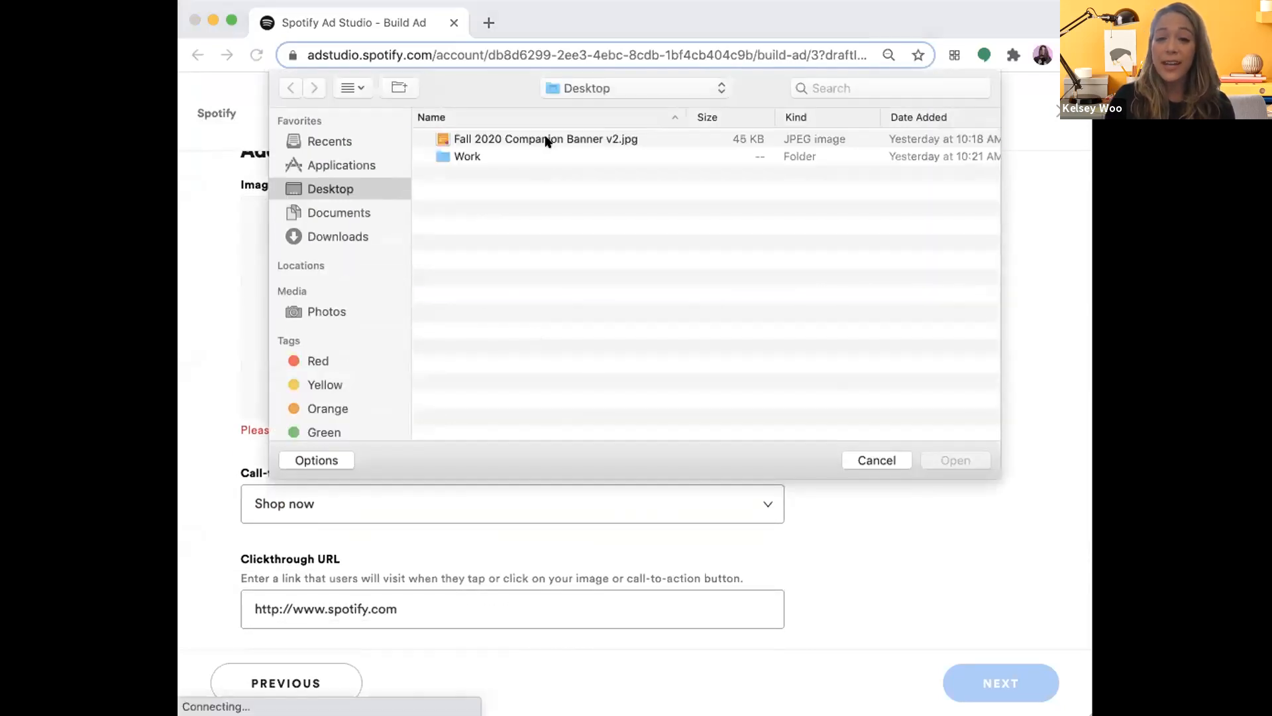
double_click(545, 134)
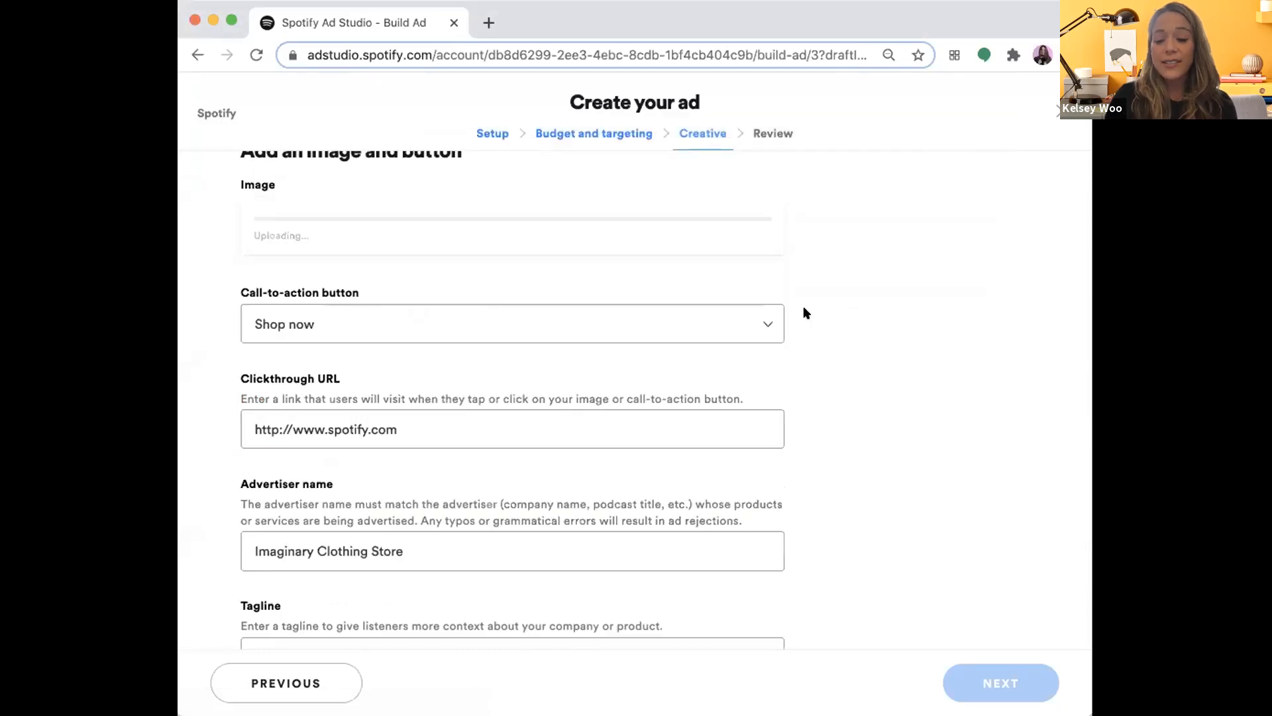
- Check the uploaded image and review the call-to-action button, clickthrough URL, advertiser name and tagline
scroll(804, 308, "up", 2)
scroll(772, 361, "down", 2)
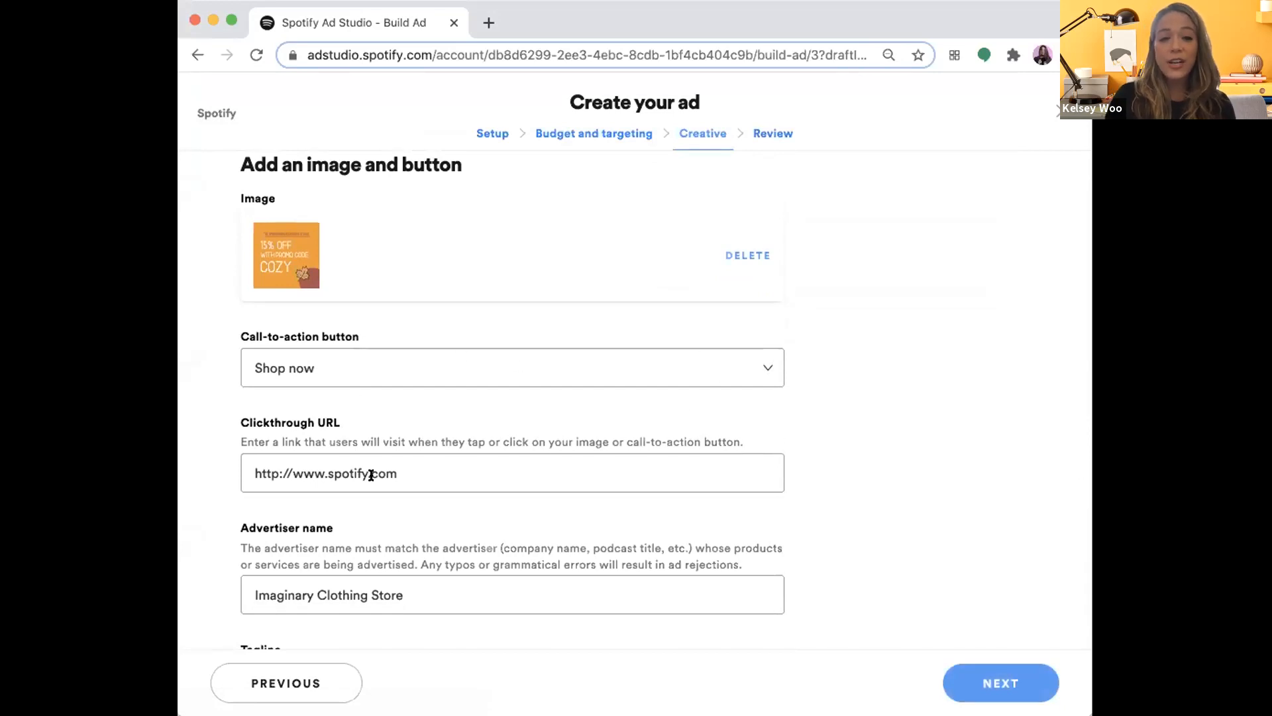
scroll(595, 525, "down", 2)
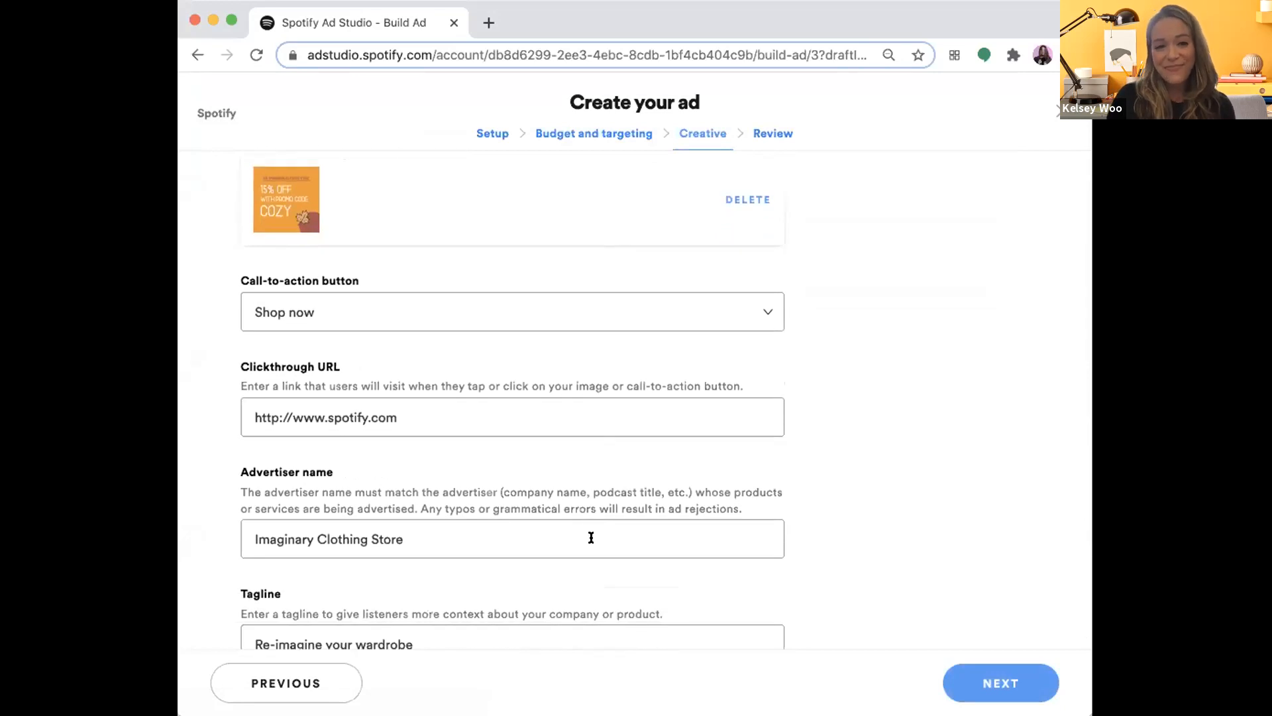
scroll(591, 537, "down", 1)
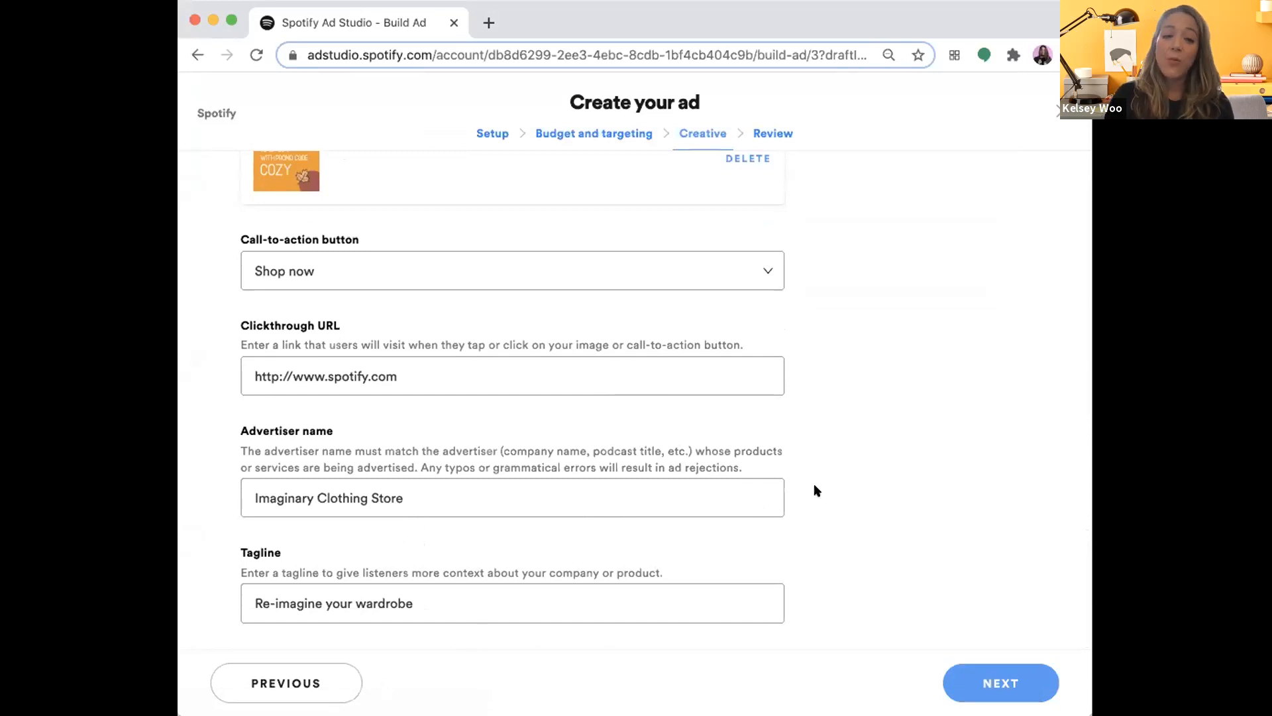
- Check the mobile ad preview with the banner image and tagline, and continue to the ad's Review stage
scroll(816, 490, "up", 15)
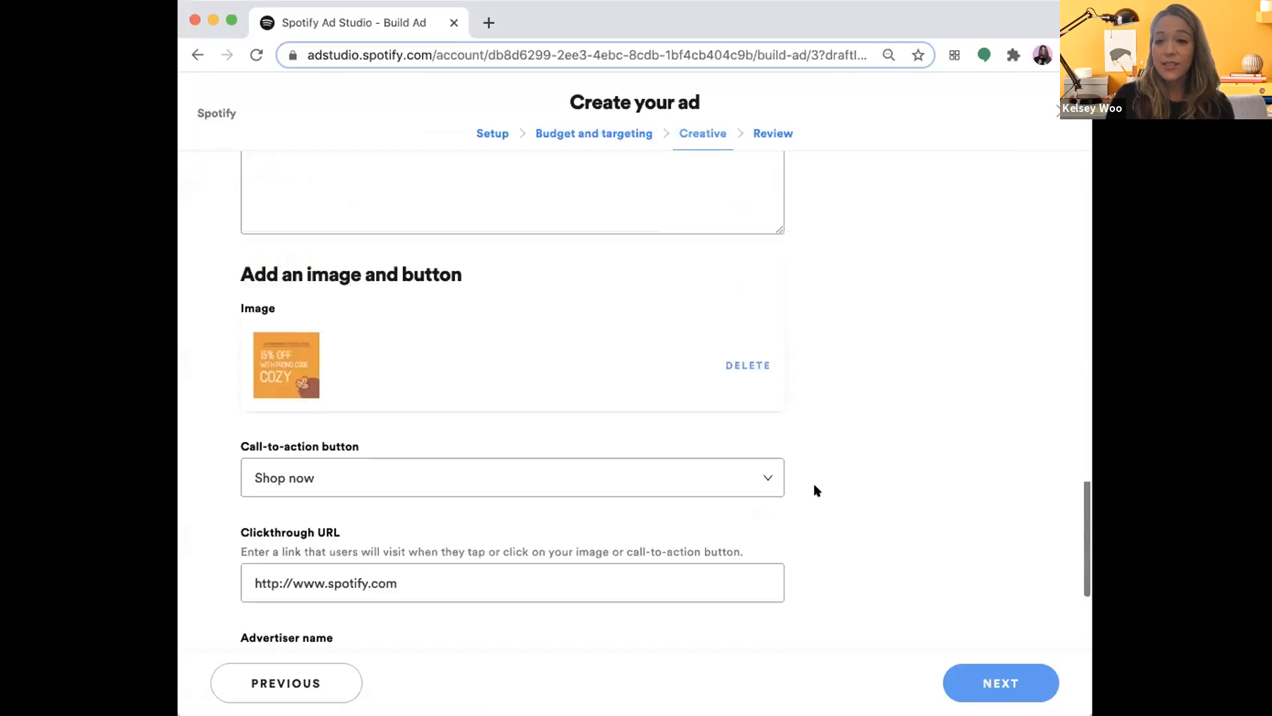
scroll(788, 475, "up", 2)
scroll(788, 475, "down", 2)
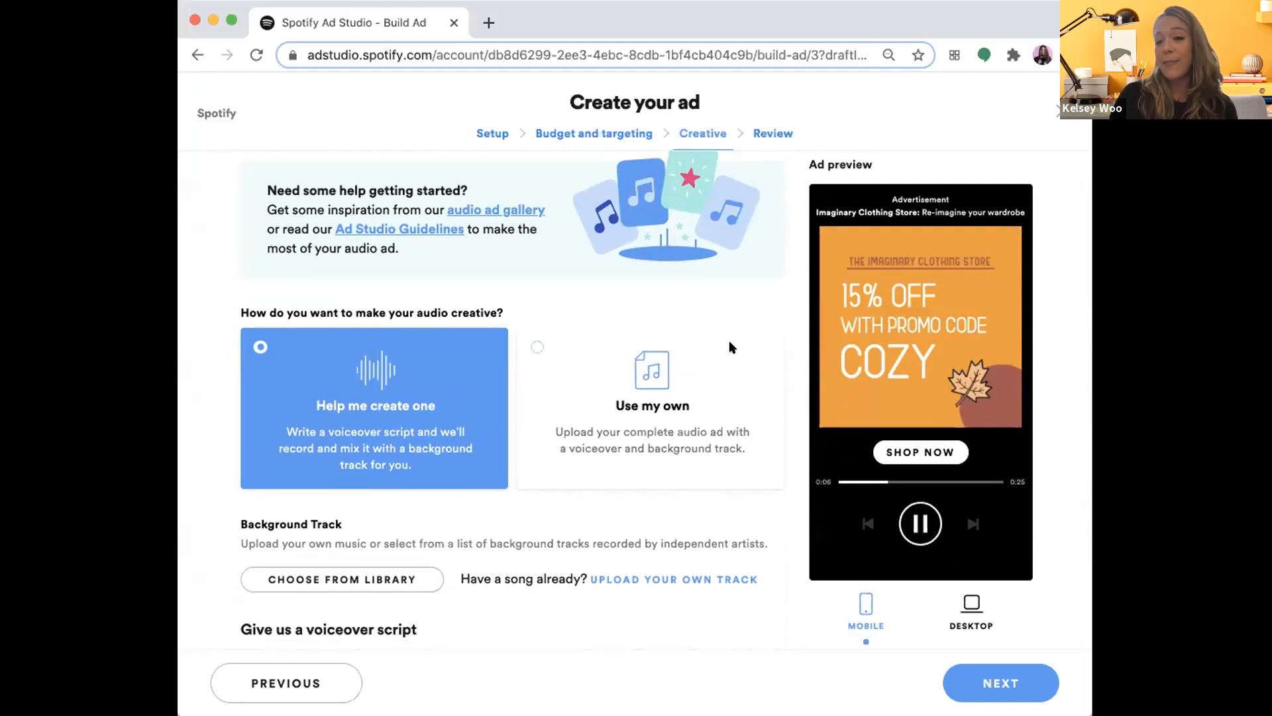
scroll(738, 431, "up", 1)
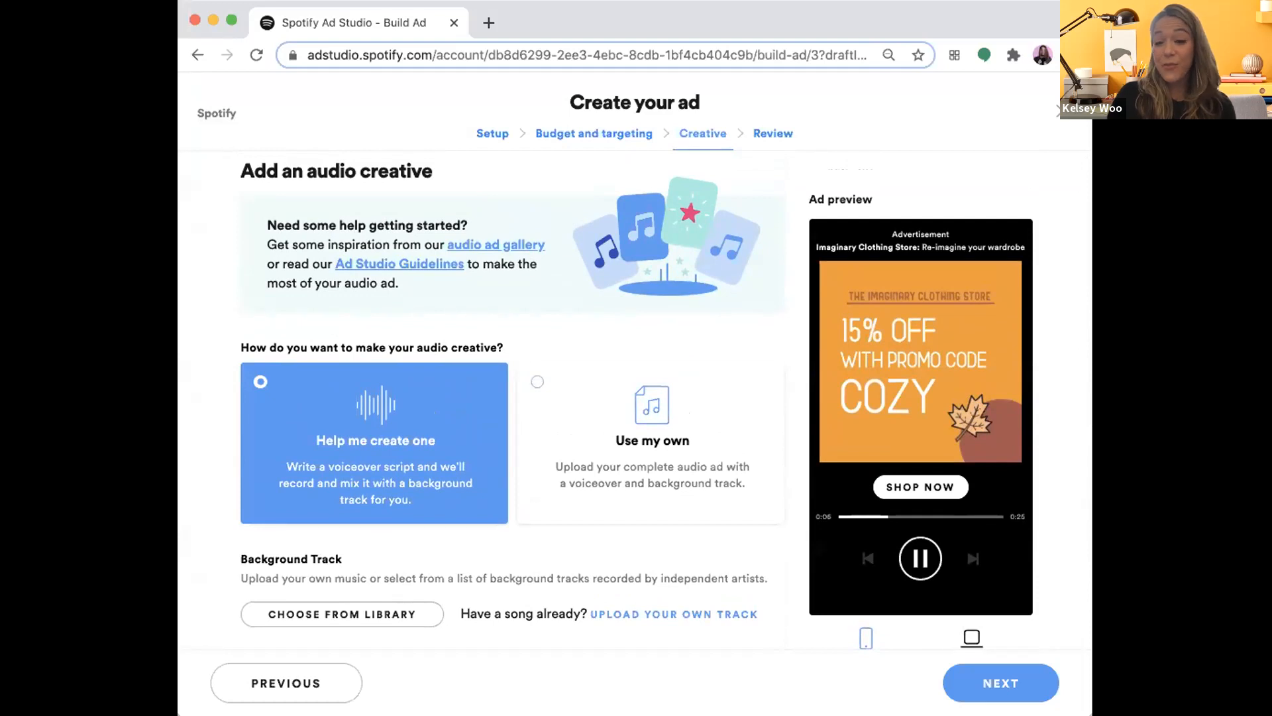
left_click(986, 682)
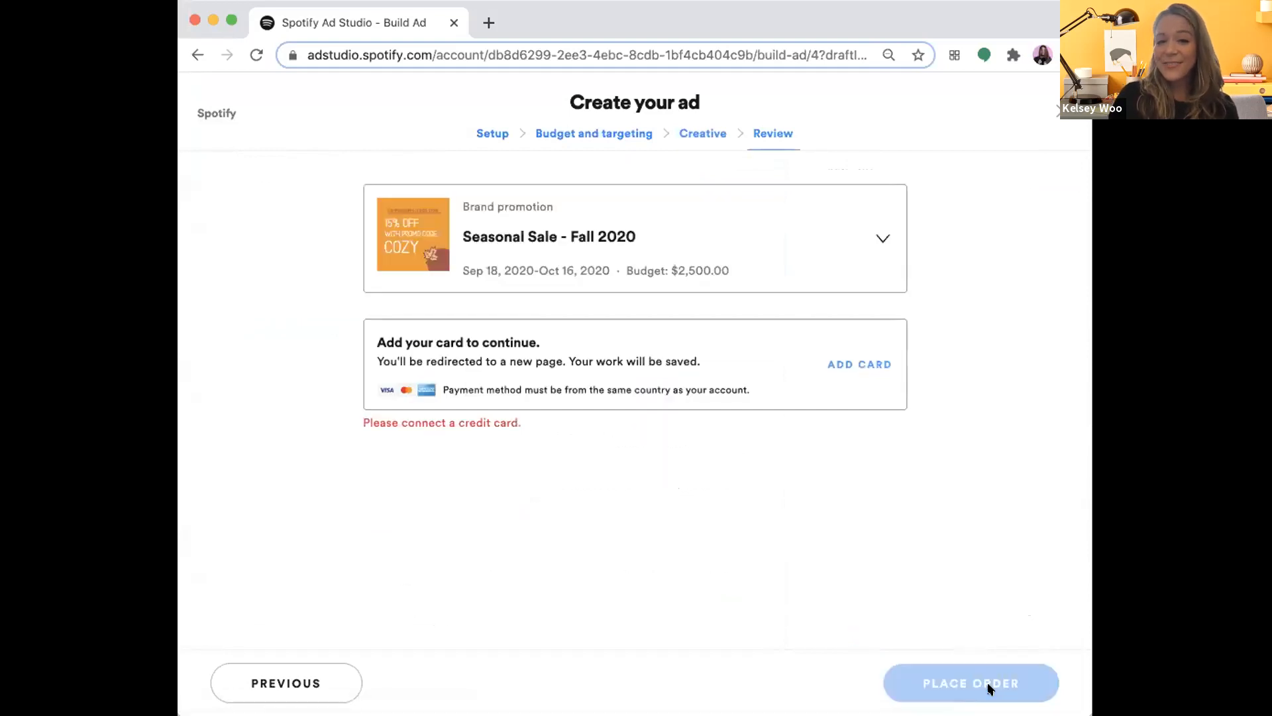